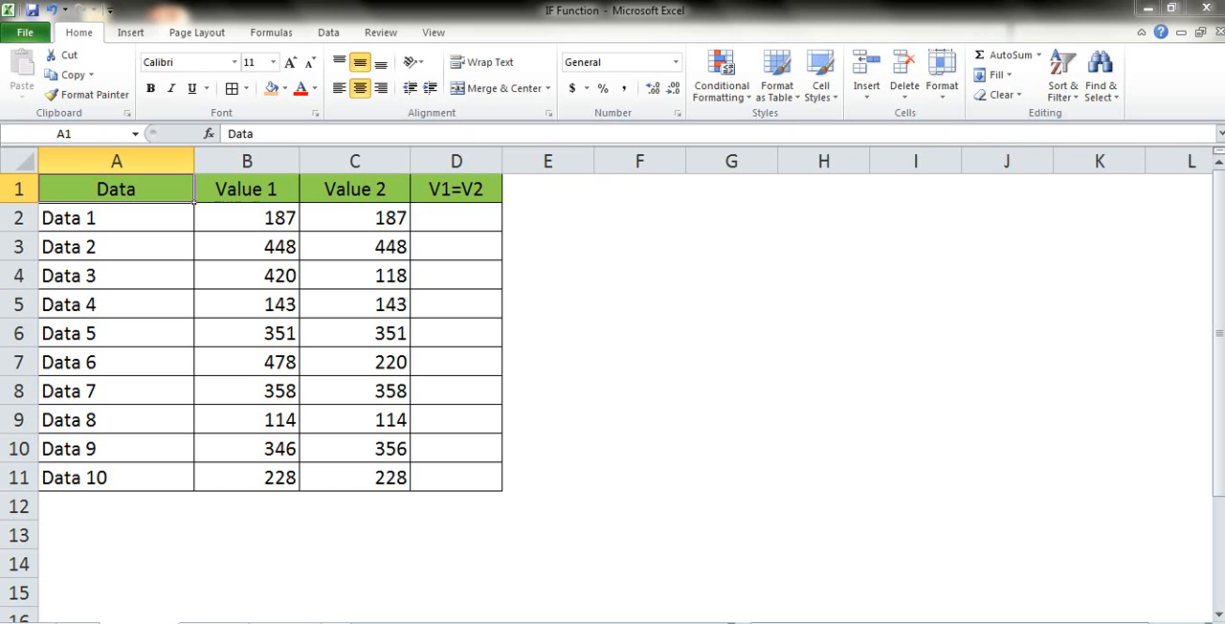
Review the Data, Value 1, Value 2 and V1=V2 columns of the comparison table.
key(ctrl+space)
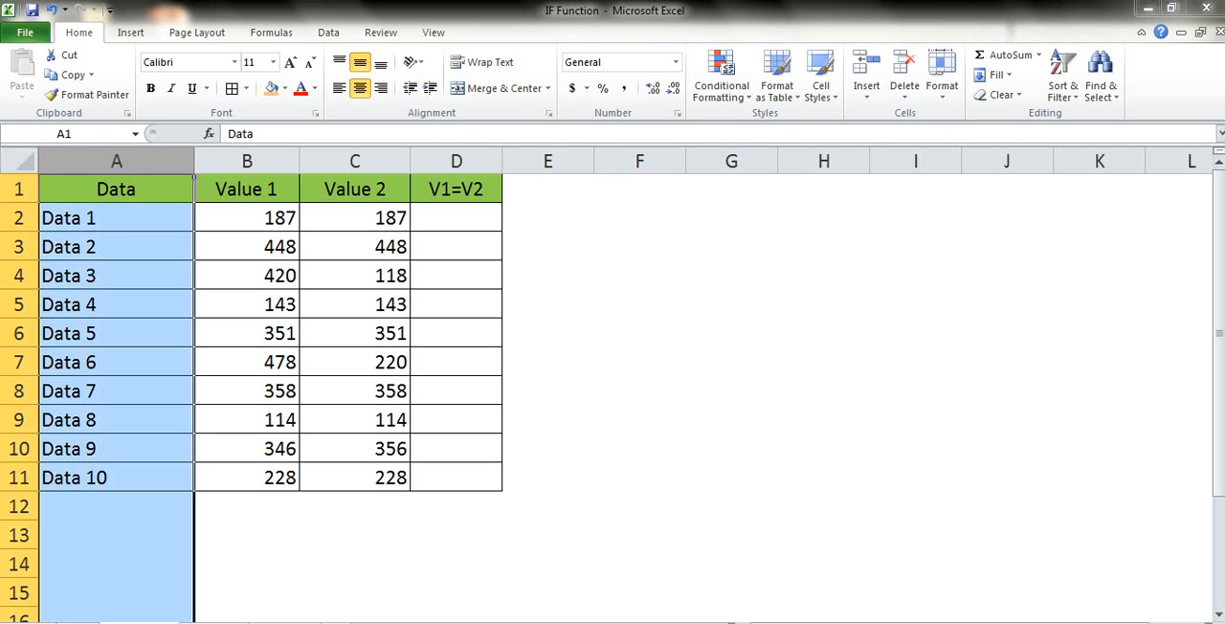
click(247, 188)
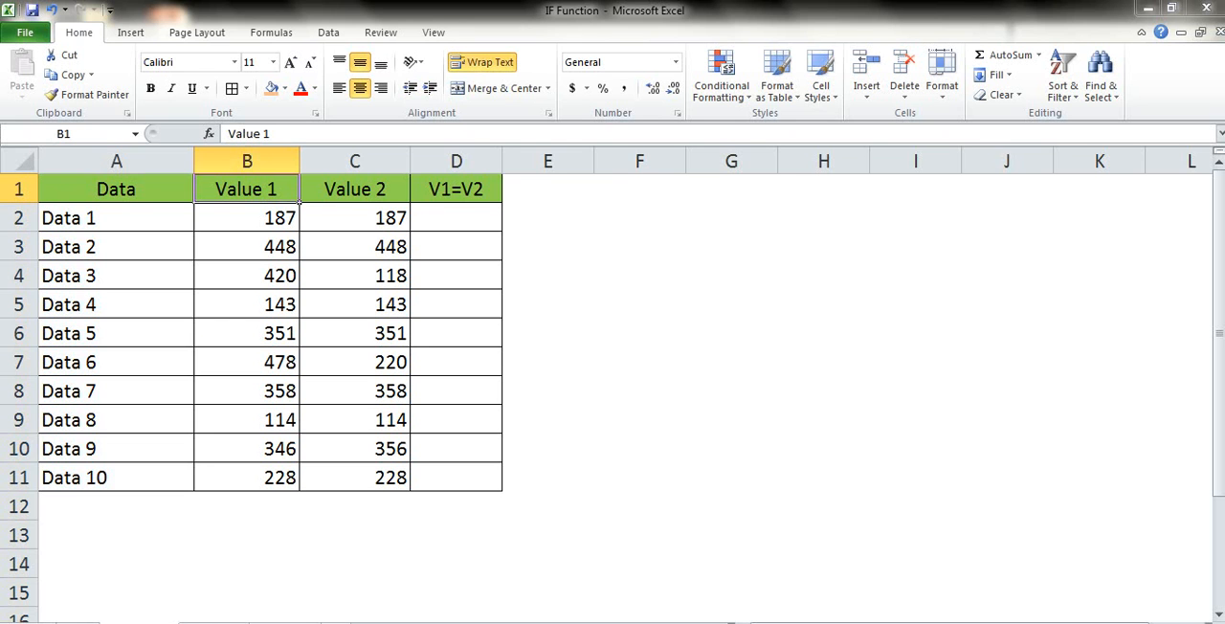
key(ctrl+space)
click(355, 189)
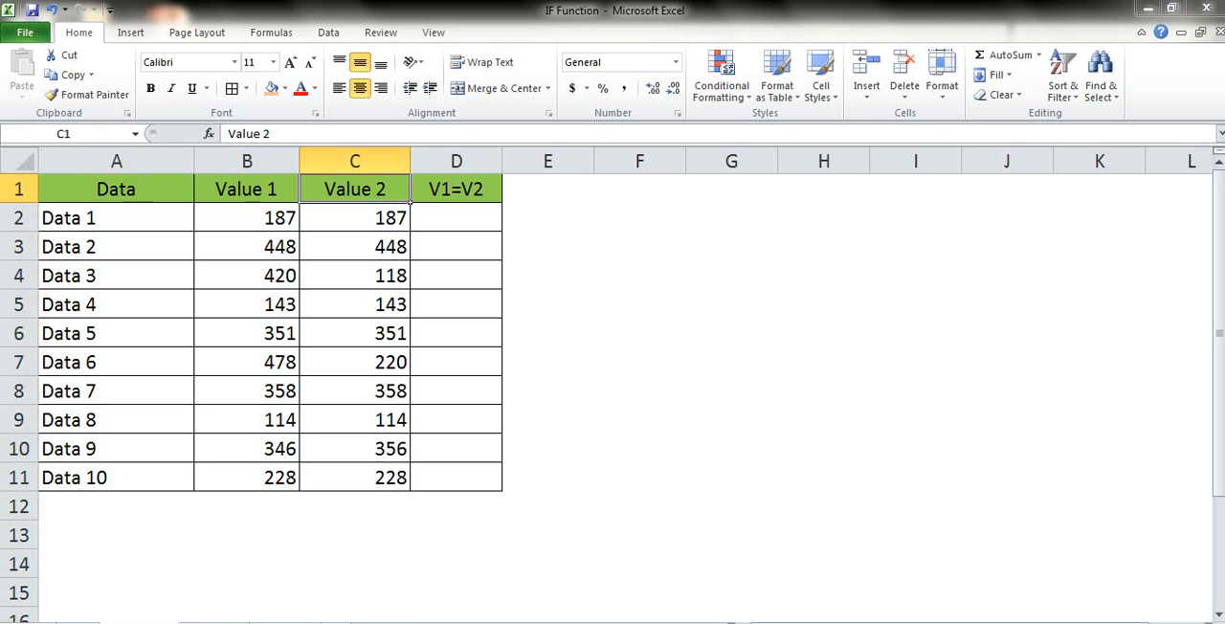
key(ctrl+space)
click(455, 189)
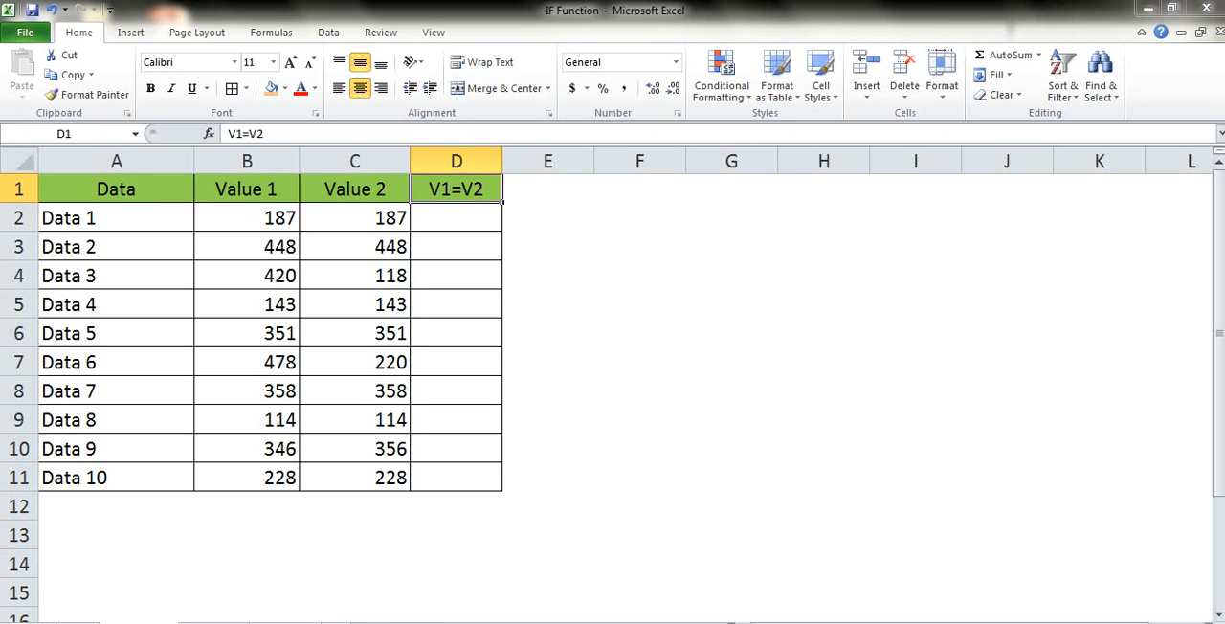
Insert the IF function in D2 with B2=C2 as its logical test.
click(456, 218)
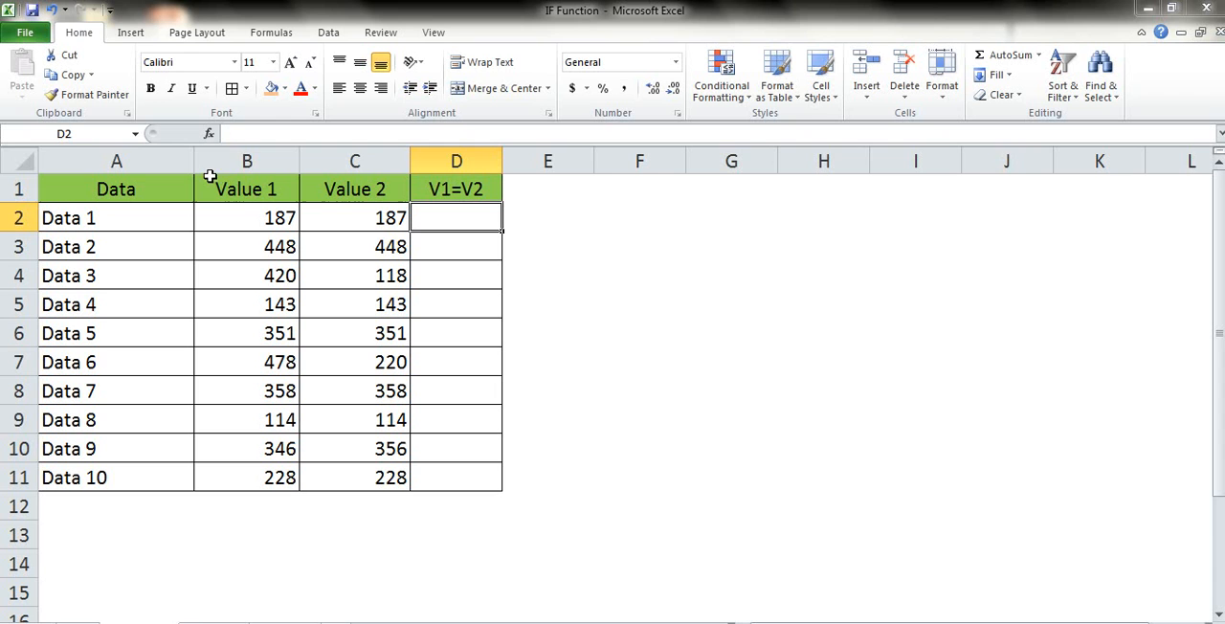
click(209, 136)
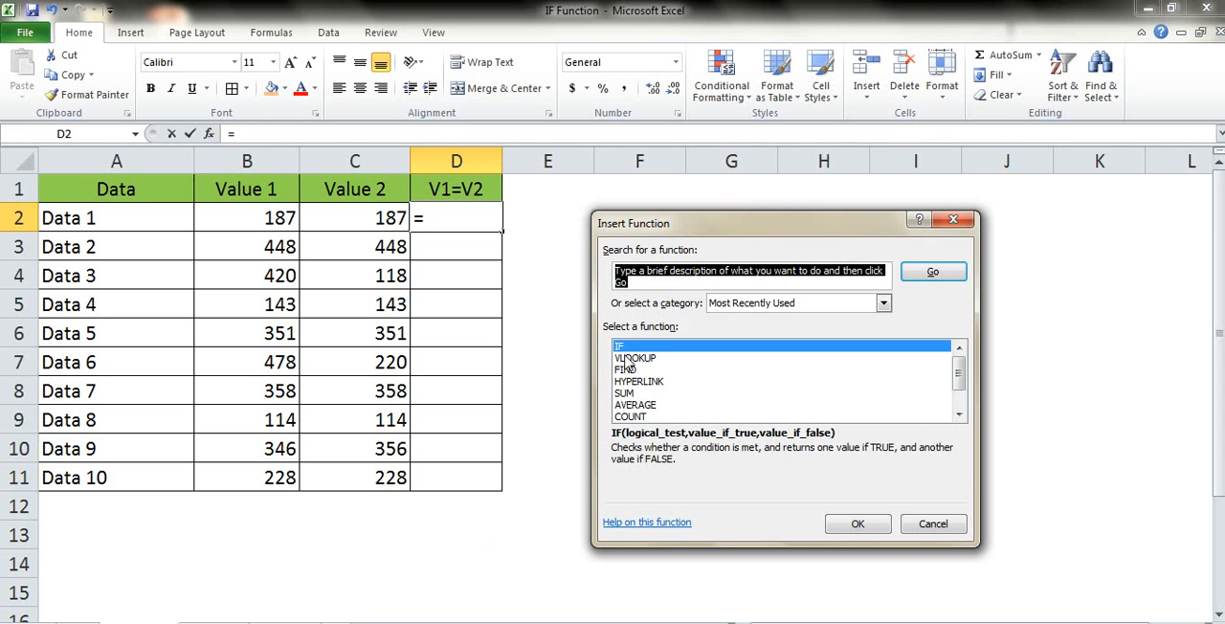
click(859, 526)
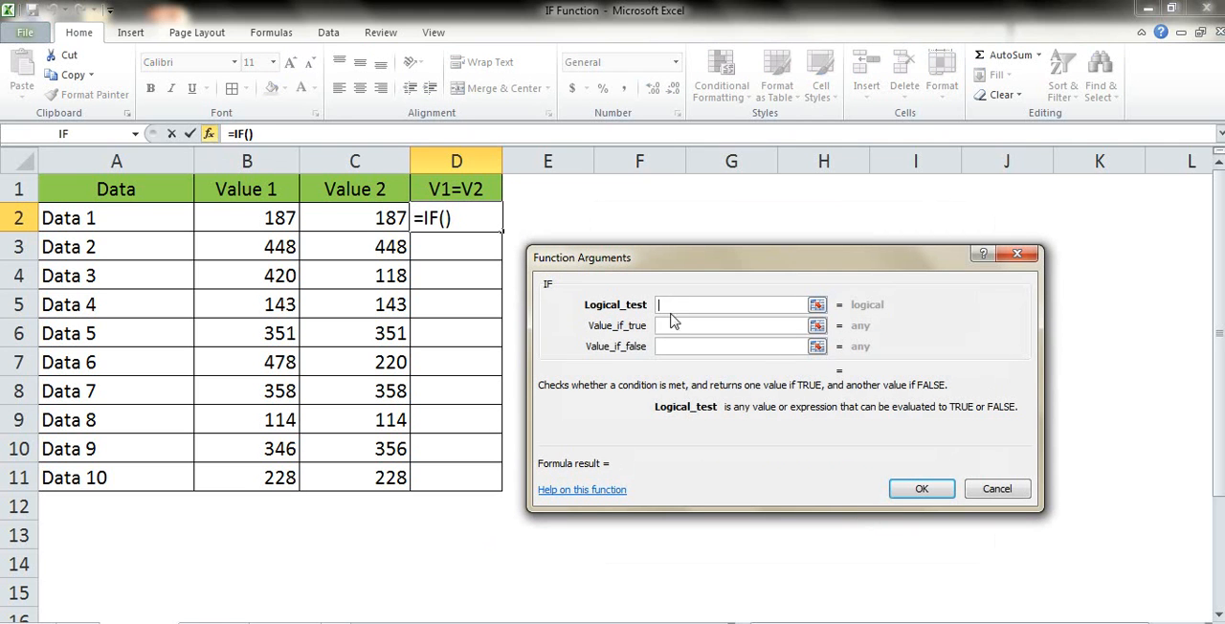
click(280, 218)
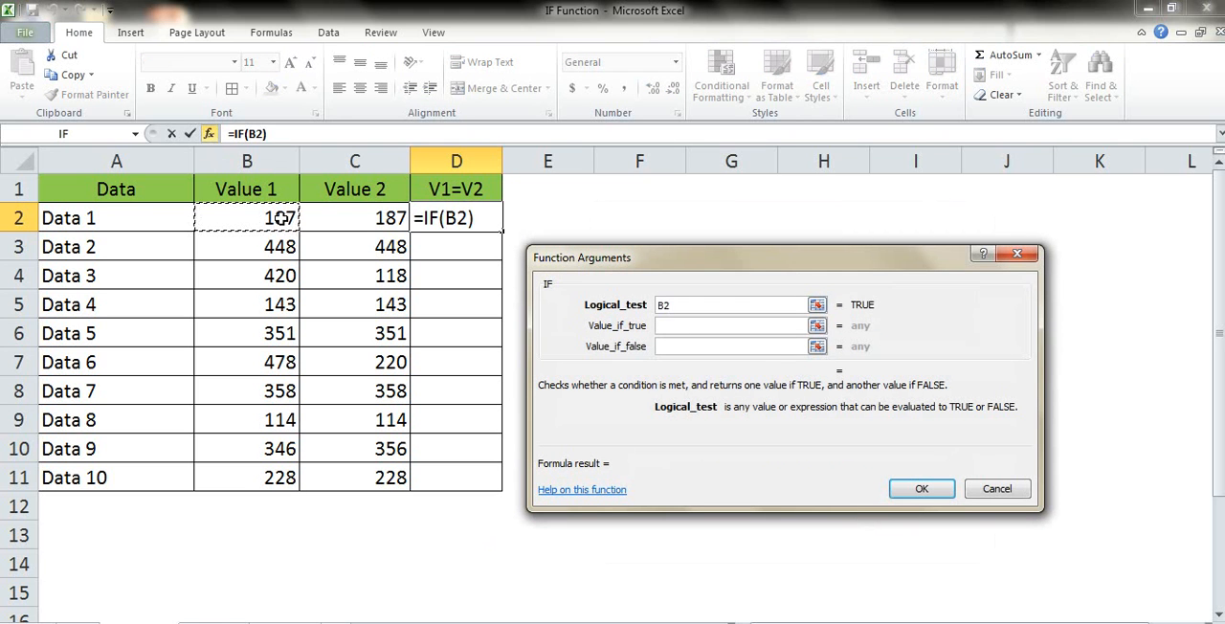
text(=)
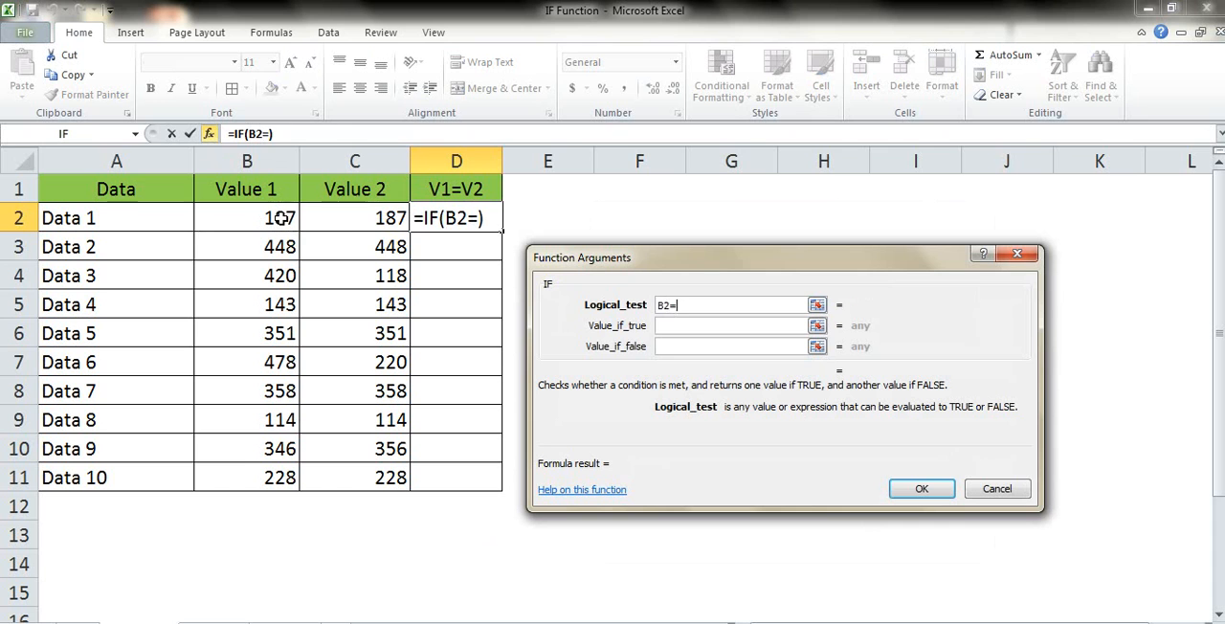
click(343, 225)
Set the IF function's value if true to true and value if false to false, and enter the formula.
key(Tab)
text(true)
key(Tab)
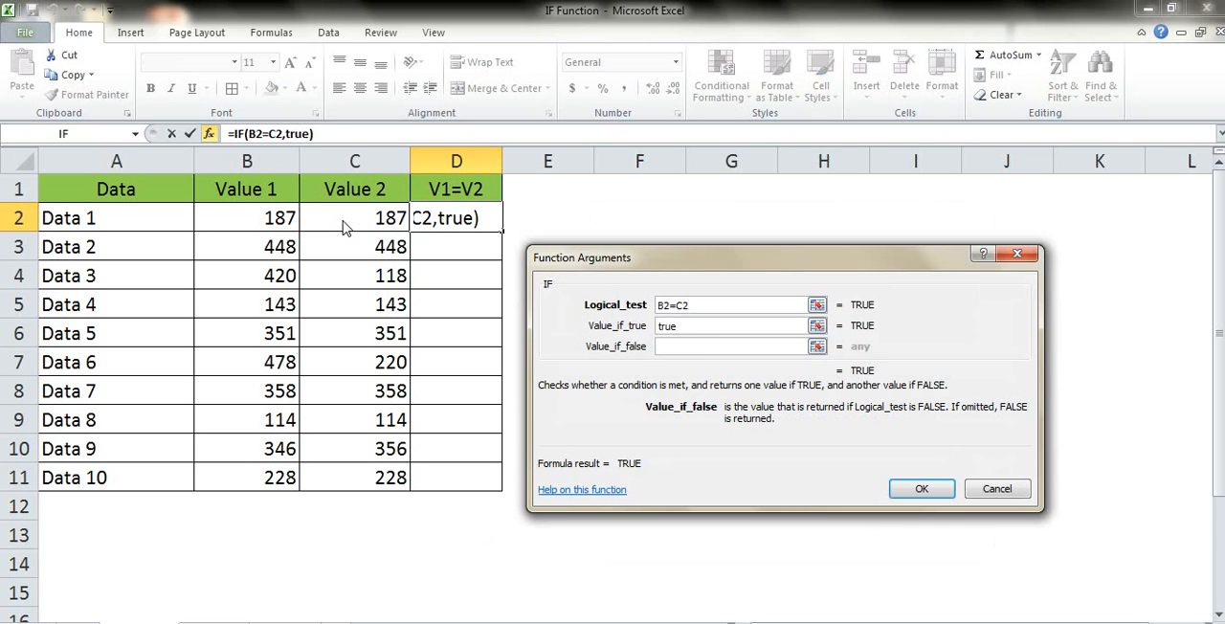
text(false)
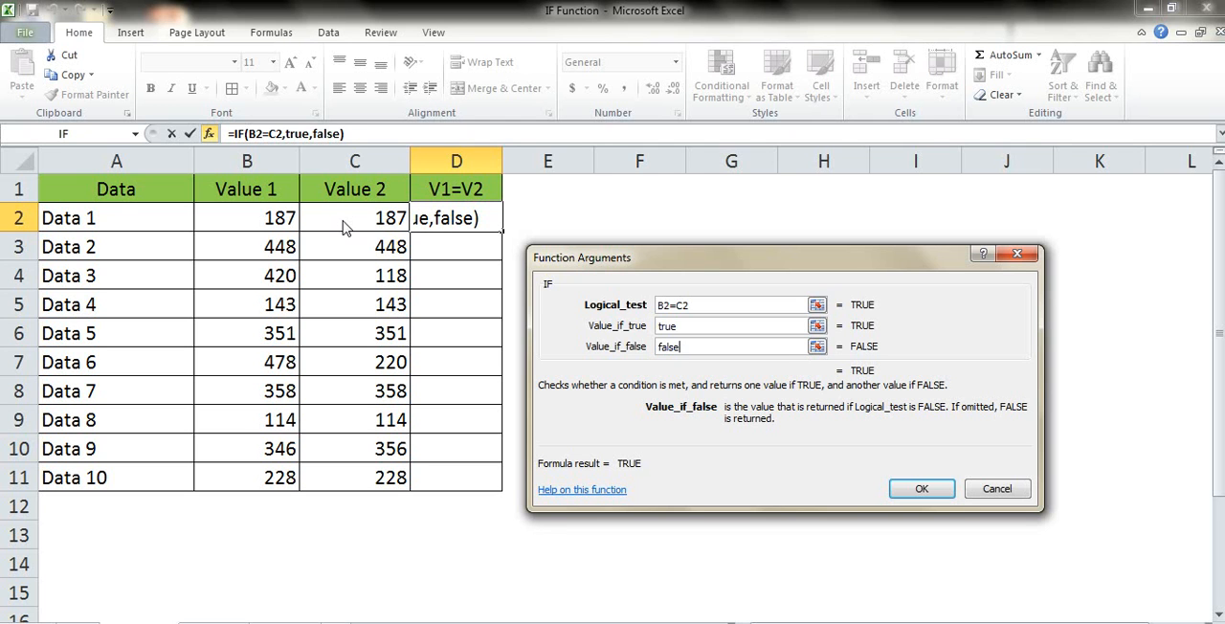
key(Return)
Copy the IF formula from D2 down the V1=V2 column through D11.
key(ctrl+c)
key(Left)
key(ctrl+Down)
key(Right)
key(ctrl+shift+Up)
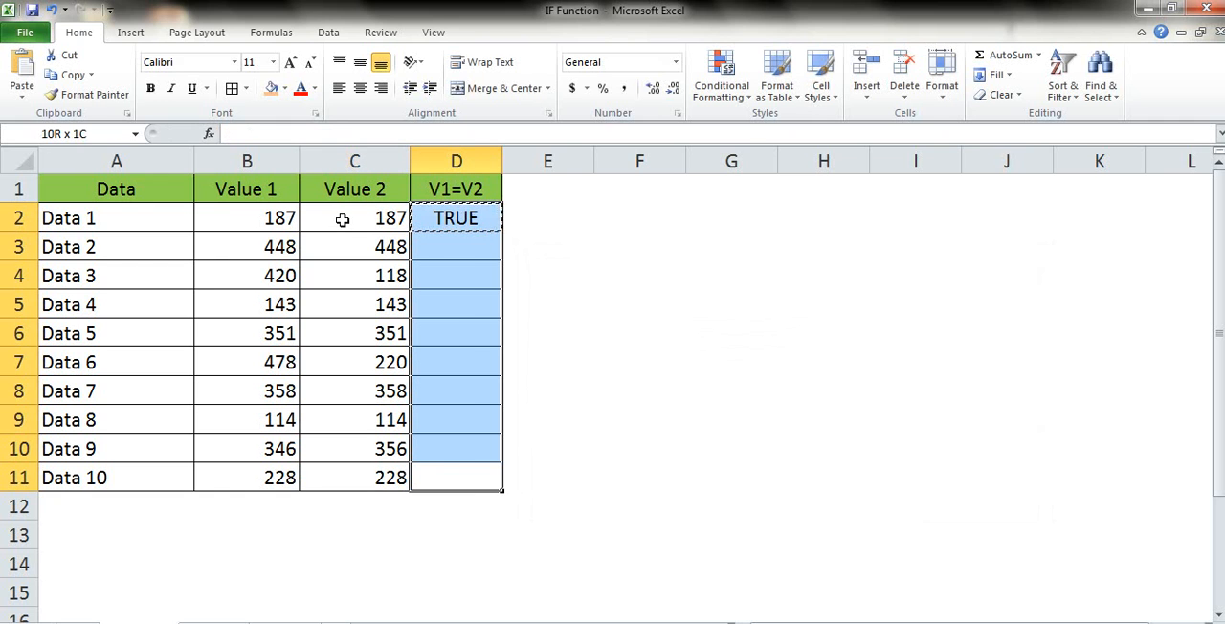
key(ctrl+v)
key(ctrl+Up)
key(Down)
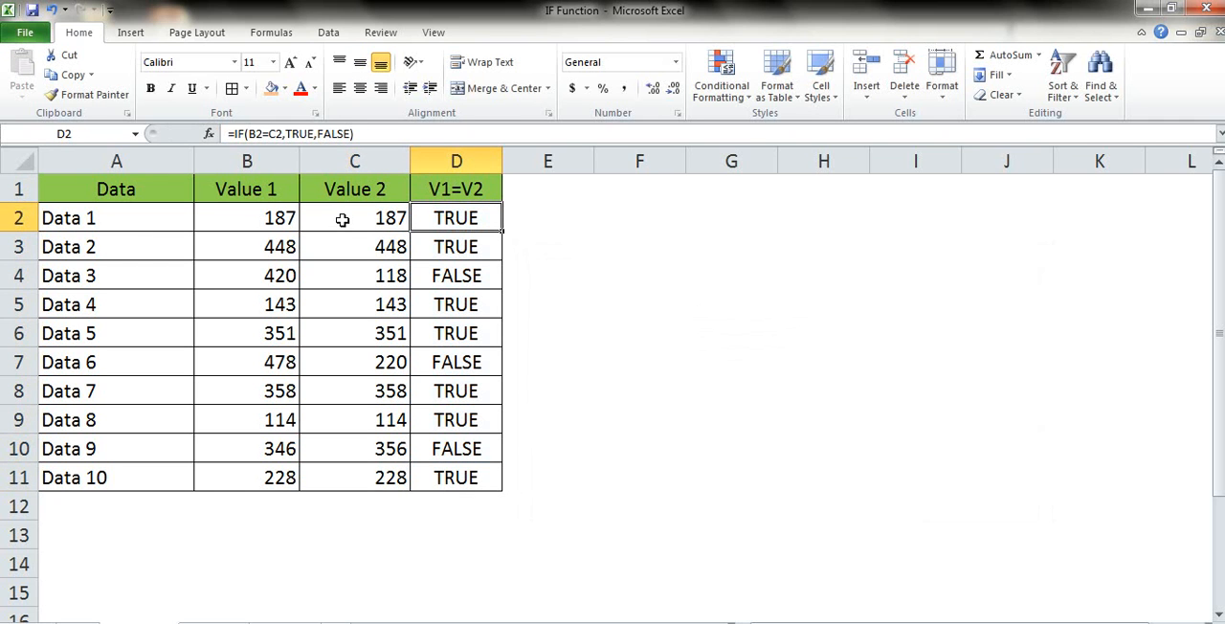
Compare the two values in the Data 3 row with the result of its IF formula.
key(Down)
key(Down)
key(shift+Left)
key(shift+Left)
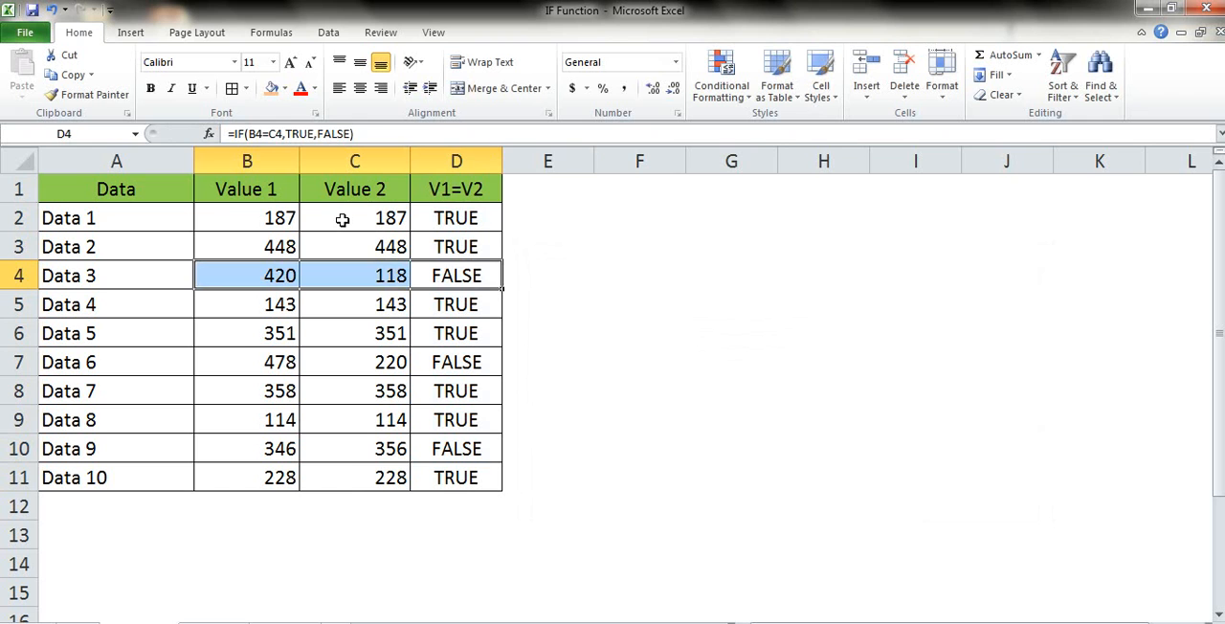
key(Right)
key(Left)
key(Up)
key(Up)
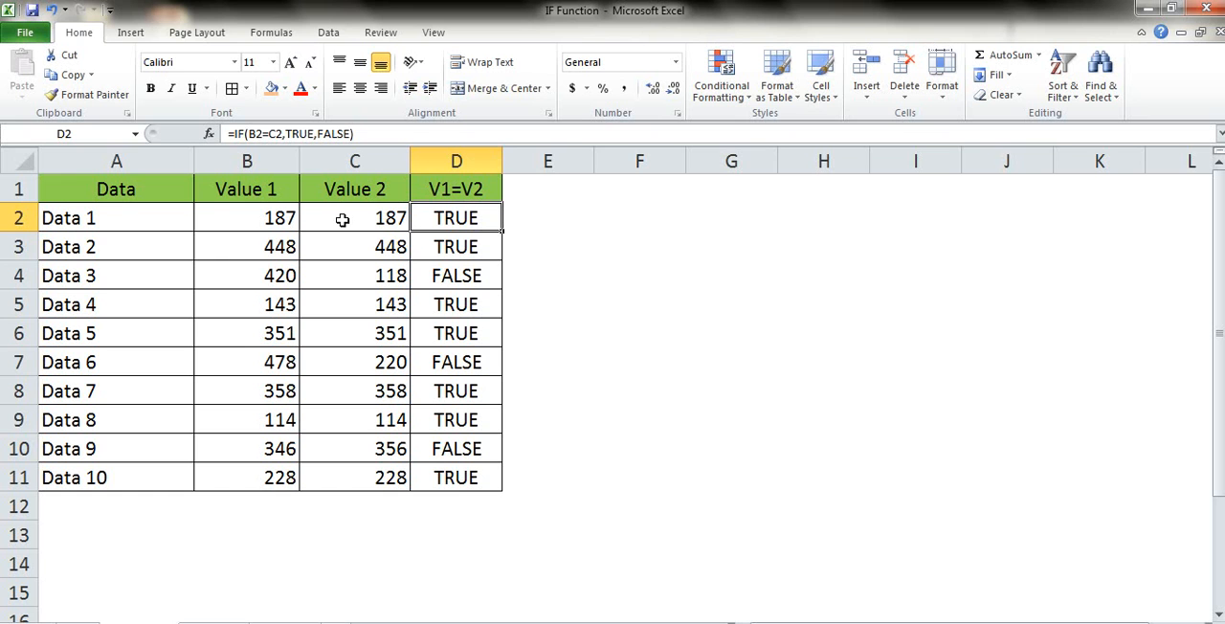
Edit the IF formula in D2 so its value if true is "Yes".
key(F2)
key(Left)
key(Left)
key(Left)
key(Left)
key(Left)
key(Left)
key(Left)
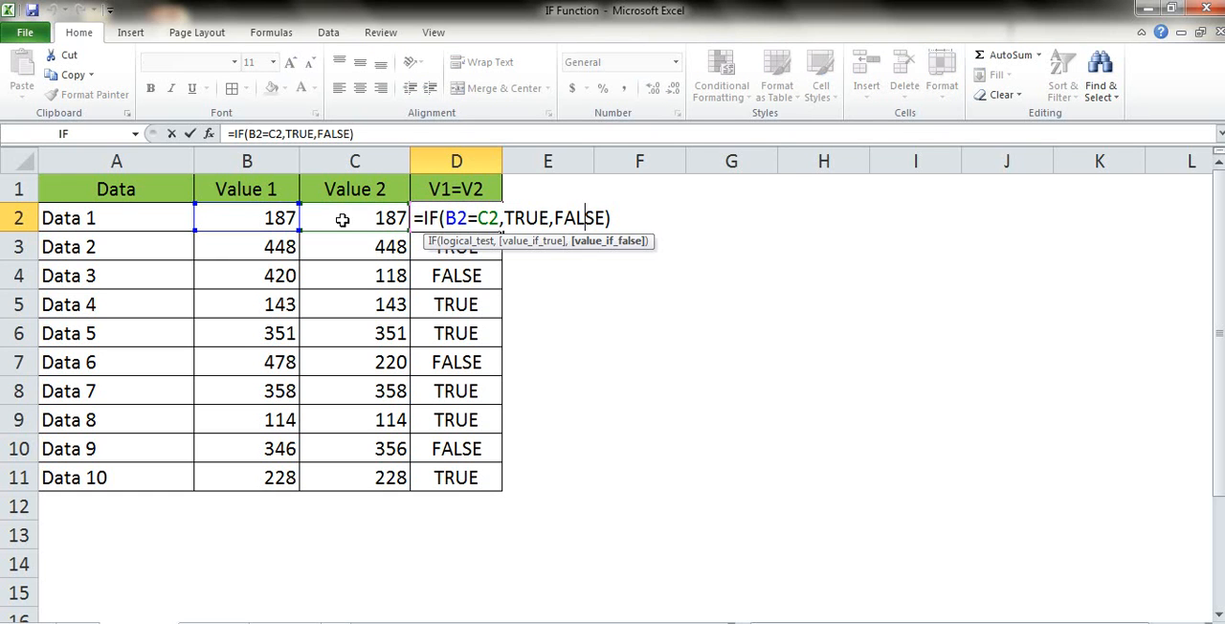
key(BackSpace)
key(BackSpace)
key(BackSpace)
key(BackSpace)
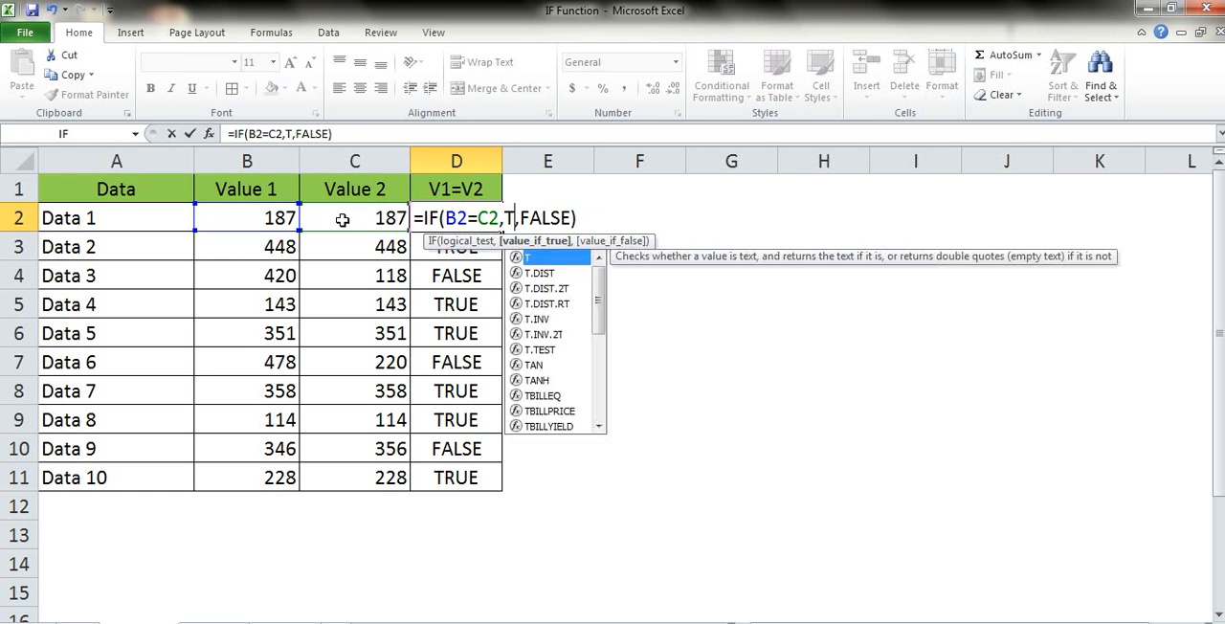
text(")
text(Yes)
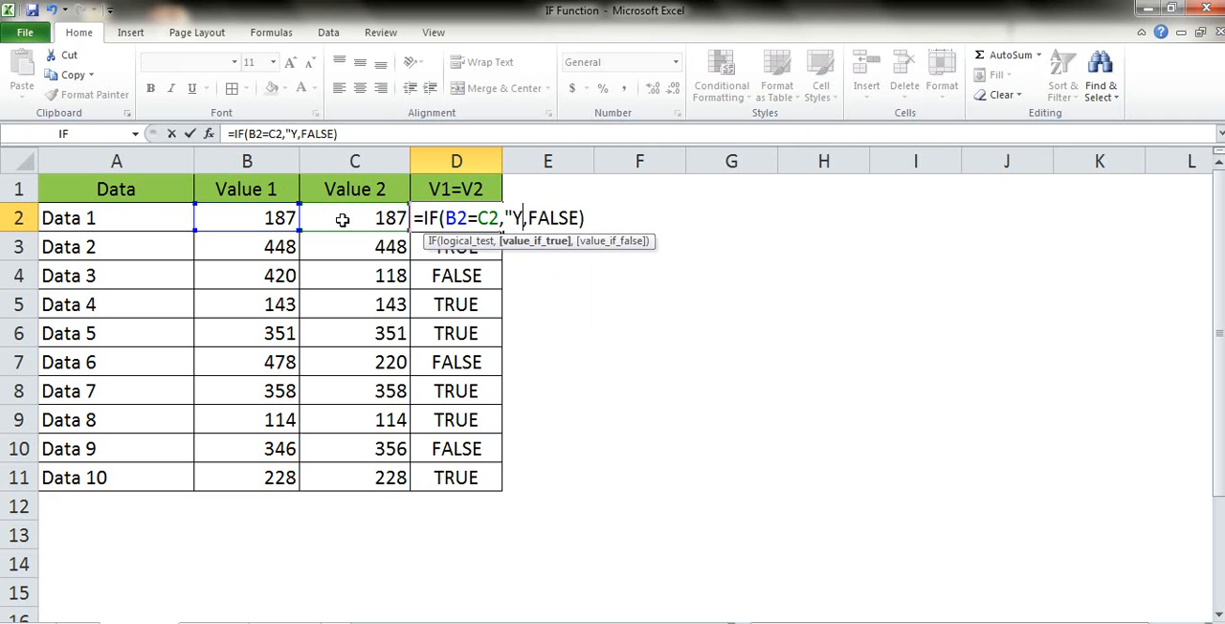
text(")
Replace the FALSE argument of the D2 formula with "No" and enter the formula.
key(Right)
key(Right)
key(Right)
key(Right)
key(Right)
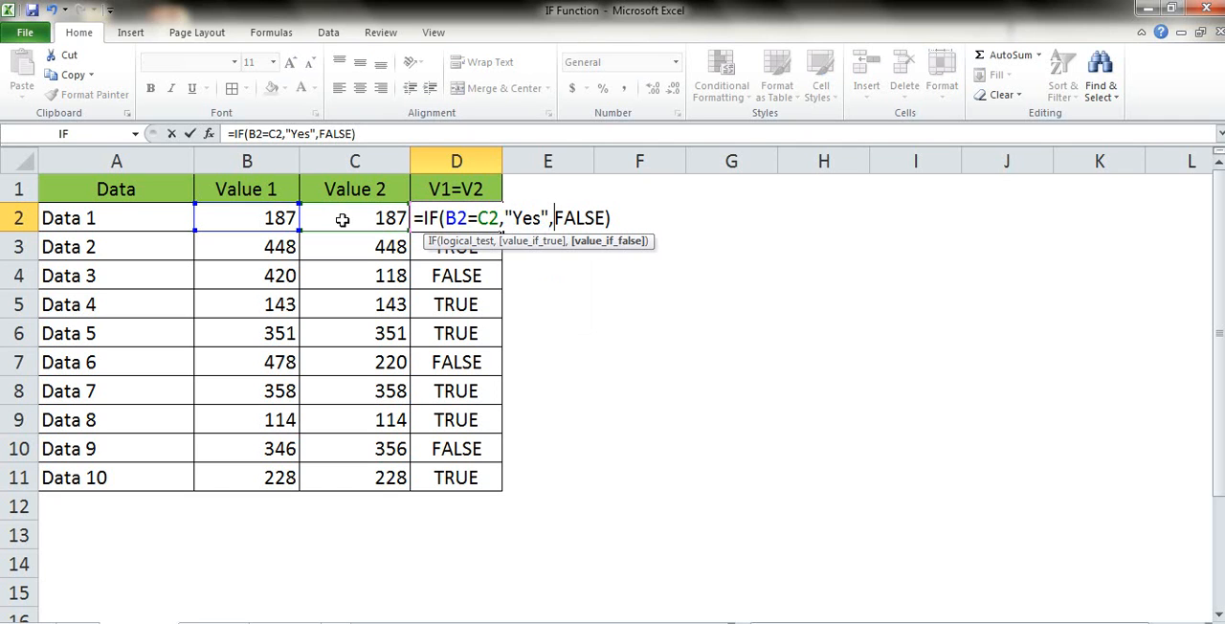
key(Right)
key(BackSpace)
key(BackSpace)
key(BackSpace)
key(BackSpace)
key(BackSpace)
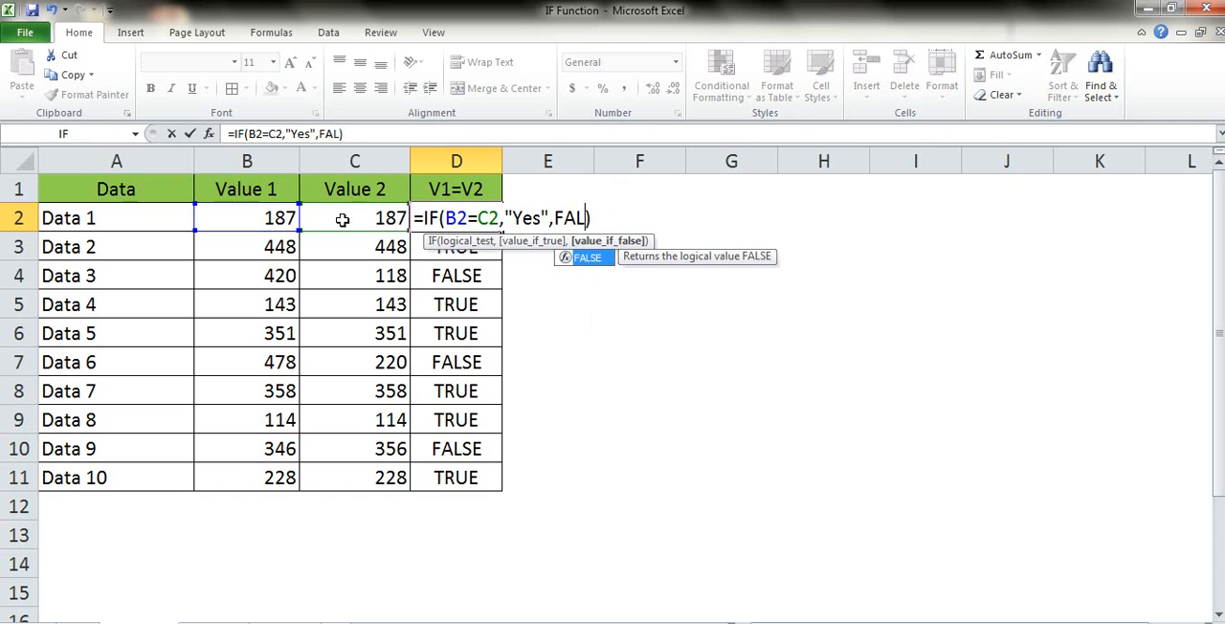
text("No")
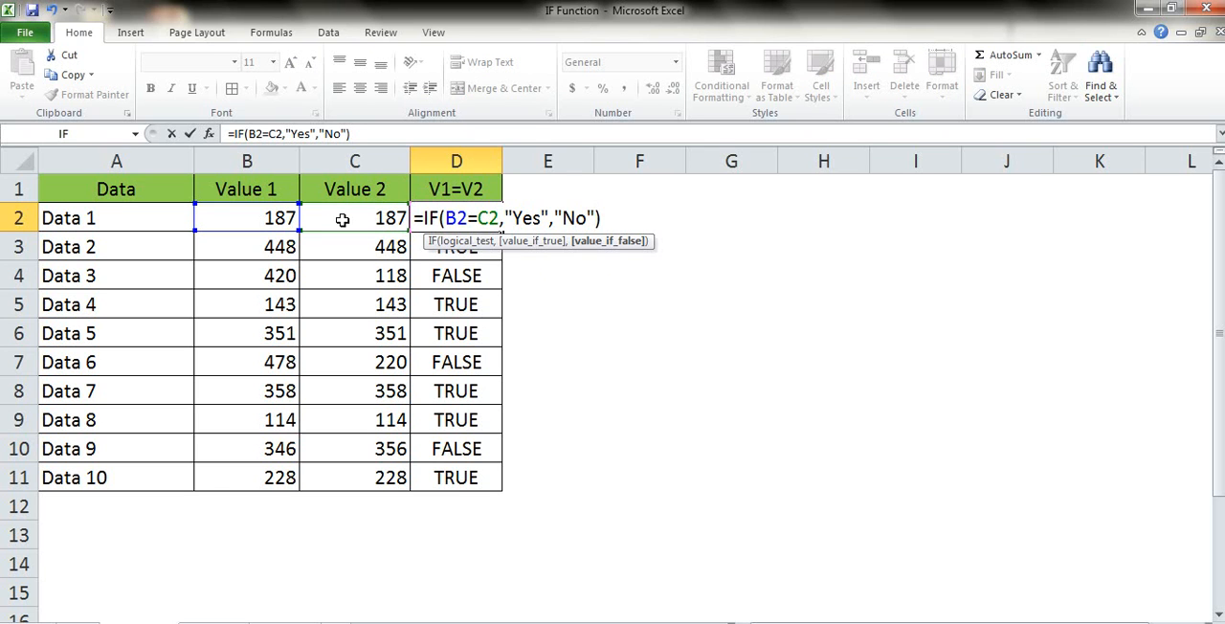
key(Return)
Copy the Yes/No formula from D2 over the rest of the V1=V2 column through D11.
key(Up)
key(ctrl+c)
key(ctrl+shift+Down)
key(Return)
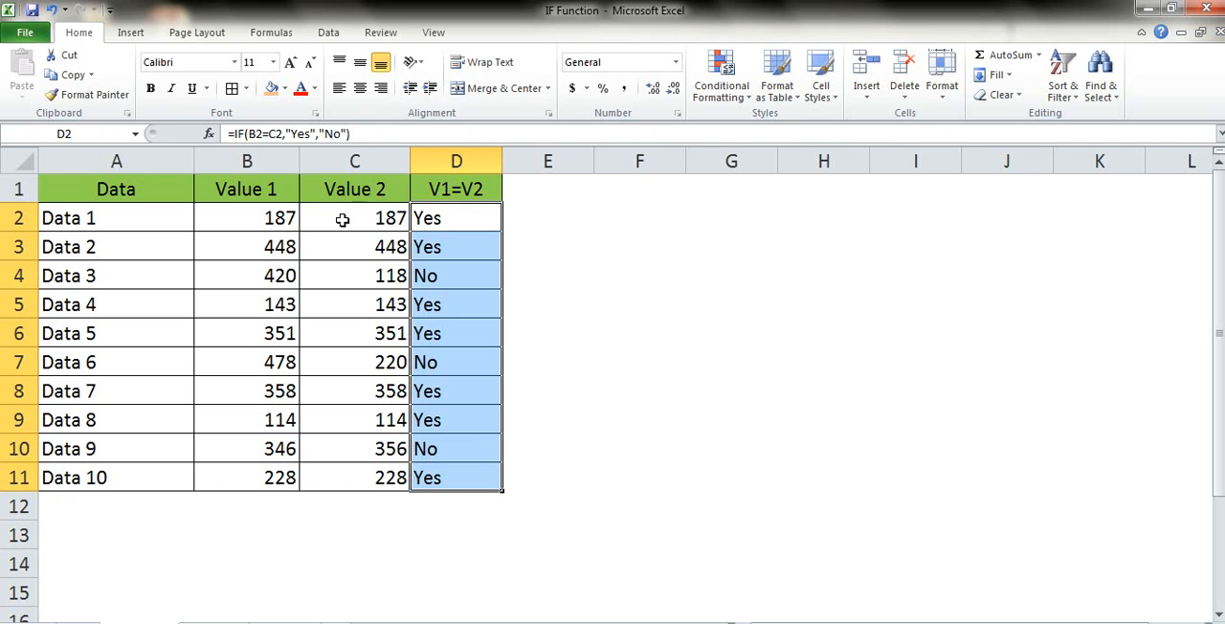
key(Up)
key(Down)
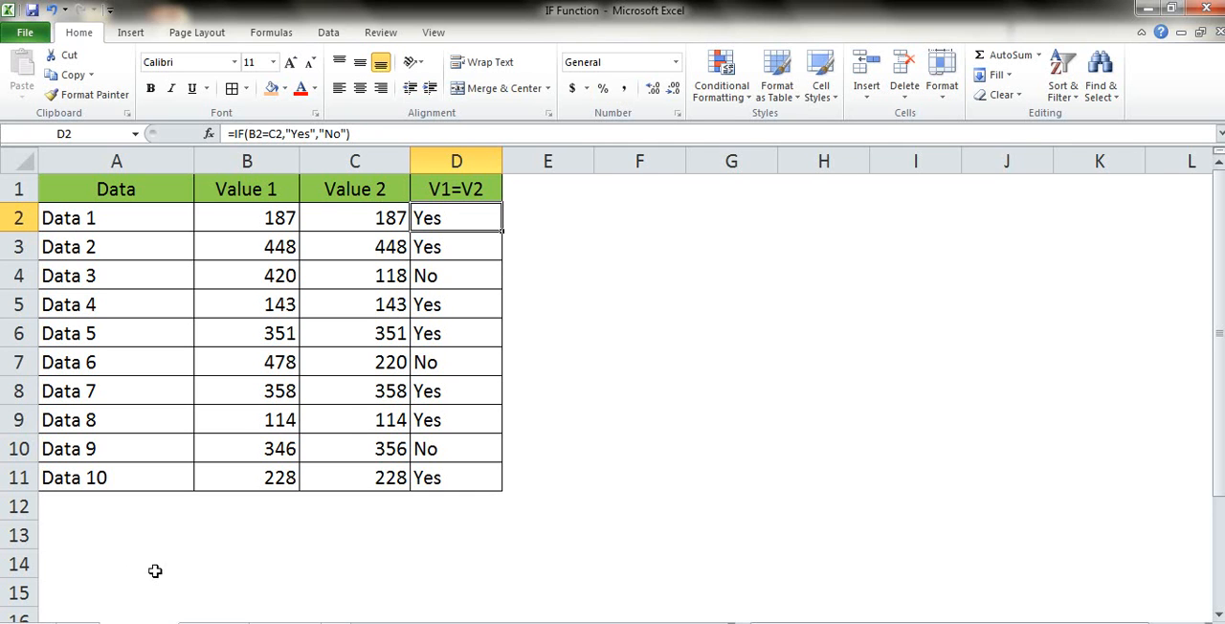
Switch to the worksheet with roll numbers and scores, and clear the Results entries in D2:D11.
click(212, 623)
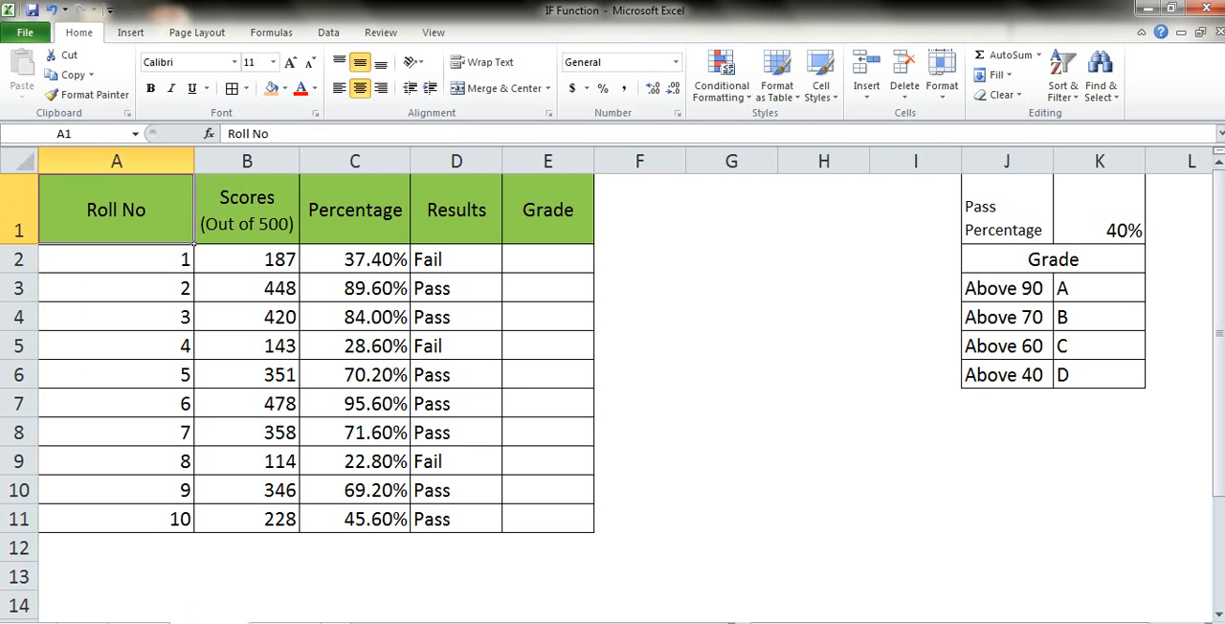
key(Right)
key(Right)
key(Right)
key(Down)
key(ctrl+shift+Down)
key(Delete)
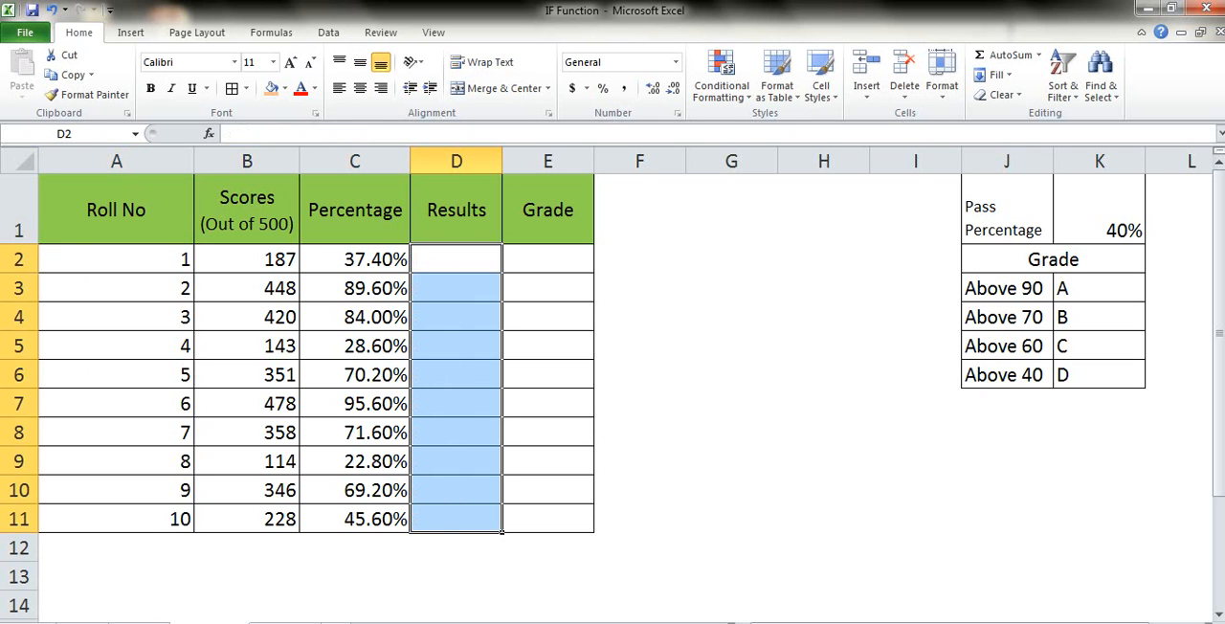
Examine the pass percentage and the grade thresholds in columns J and K.
key(Up)
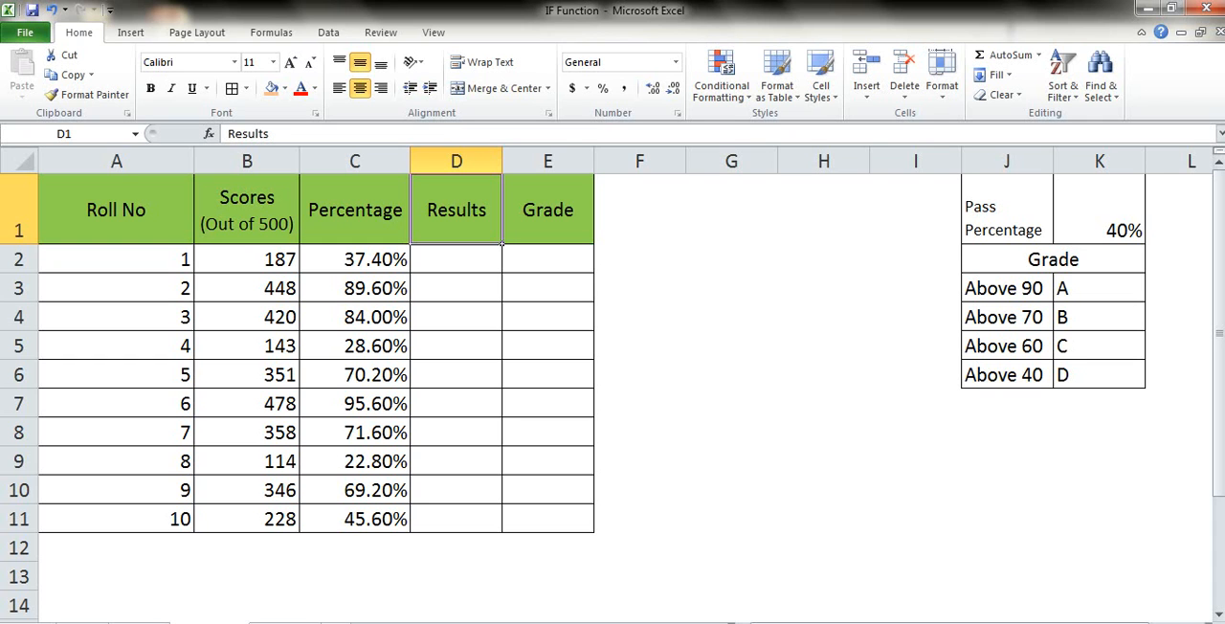
key(Right)
key(Right)
key(Right)
key(Right)
key(Right)
key(Right)
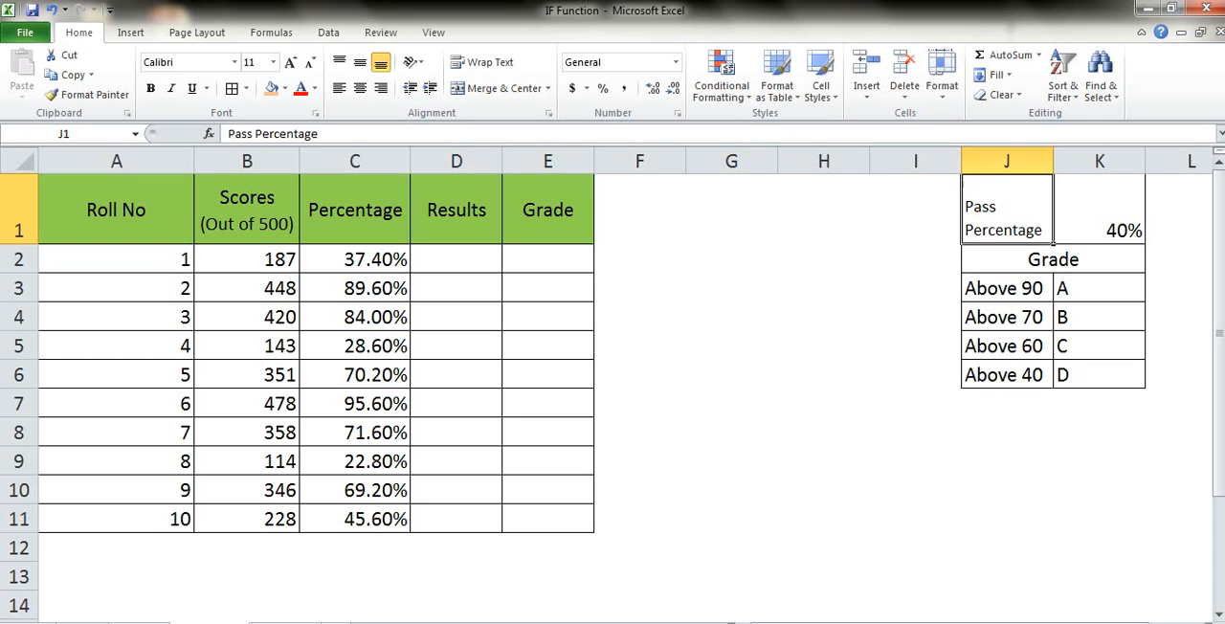
key(shift+Right)
key(shift+Right)
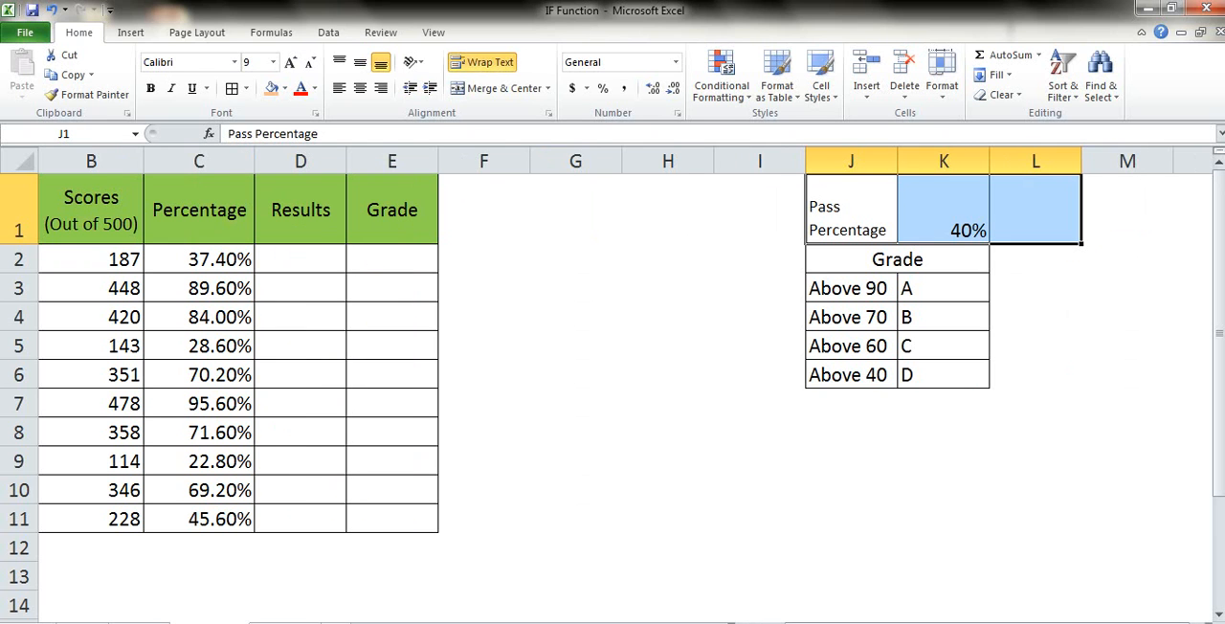
key(shift+Left)
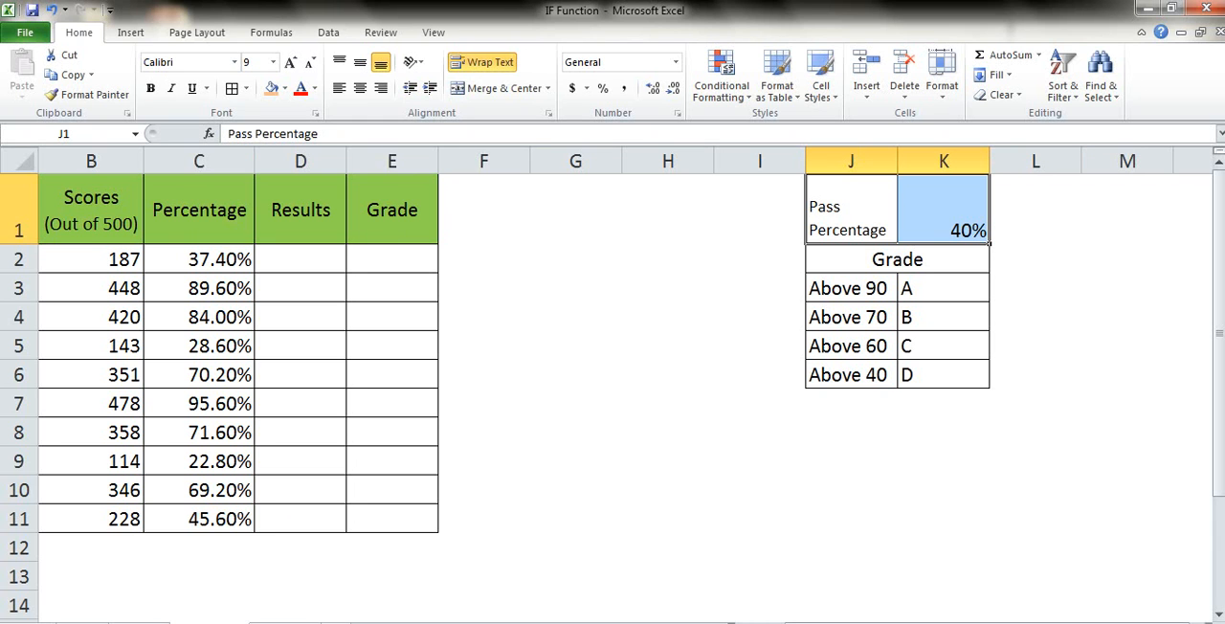
key(Down)
key(Down)
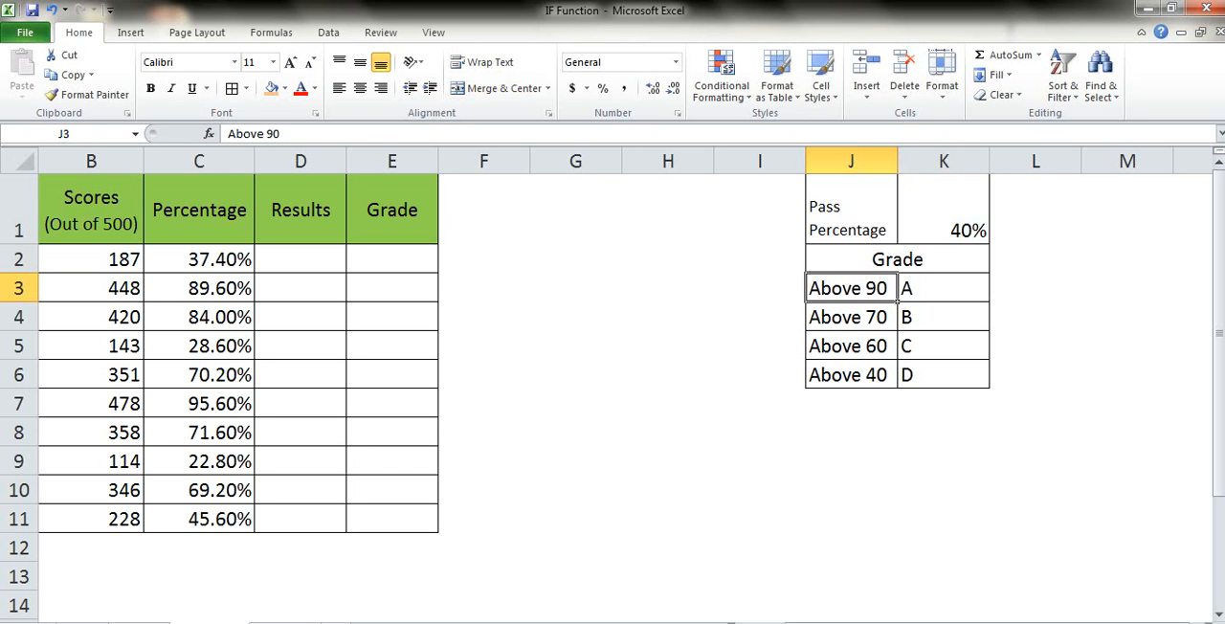
key(Down)
key(Down)
key(Down)
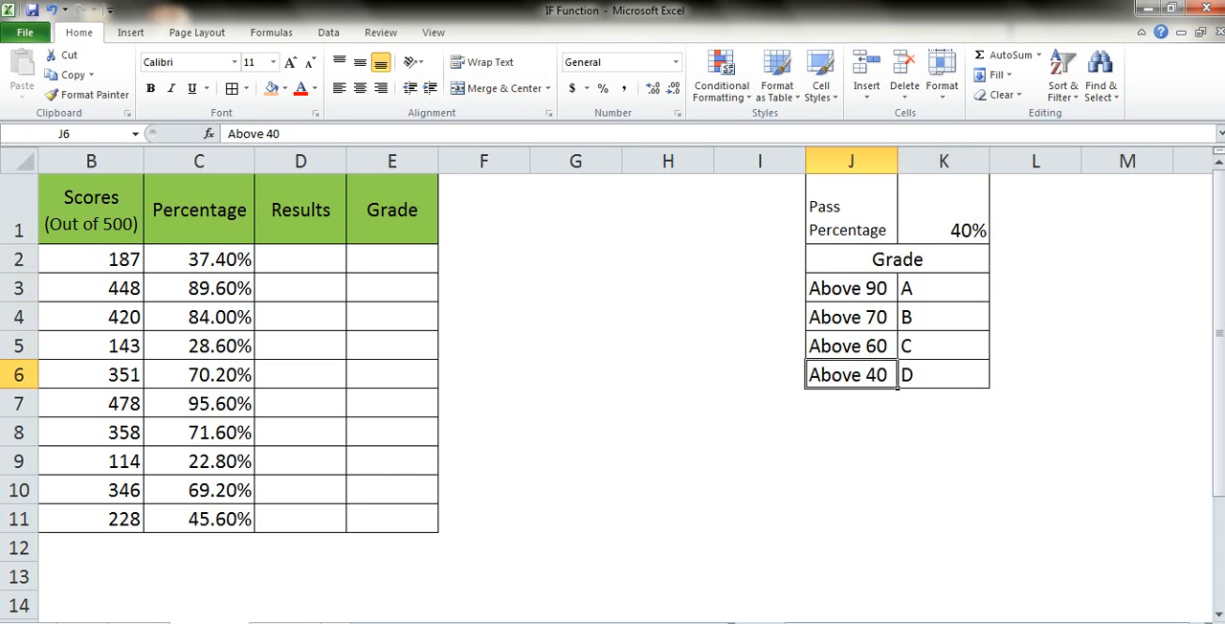
key(ctrl+Left)
key(ctrl+Left)
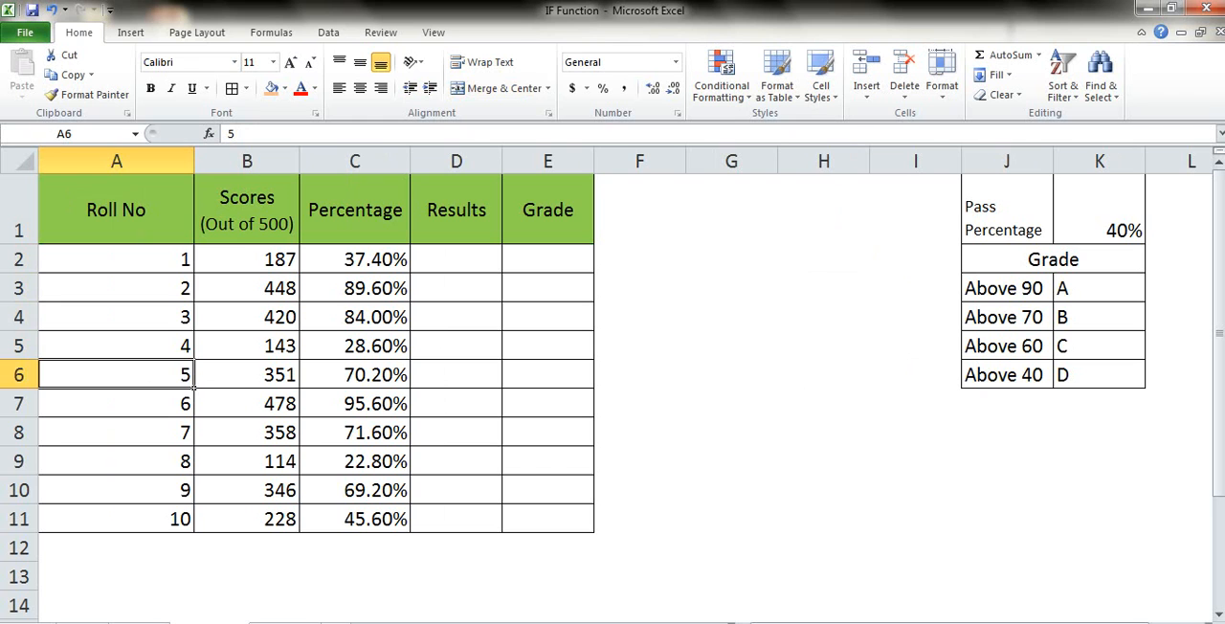
Begin an IF formula in D2 that tests whether C2>.4 and returns "Pass" when true.
key(ctrl+Up)
key(Right)
key(Right)
key(Right)
key(Down)
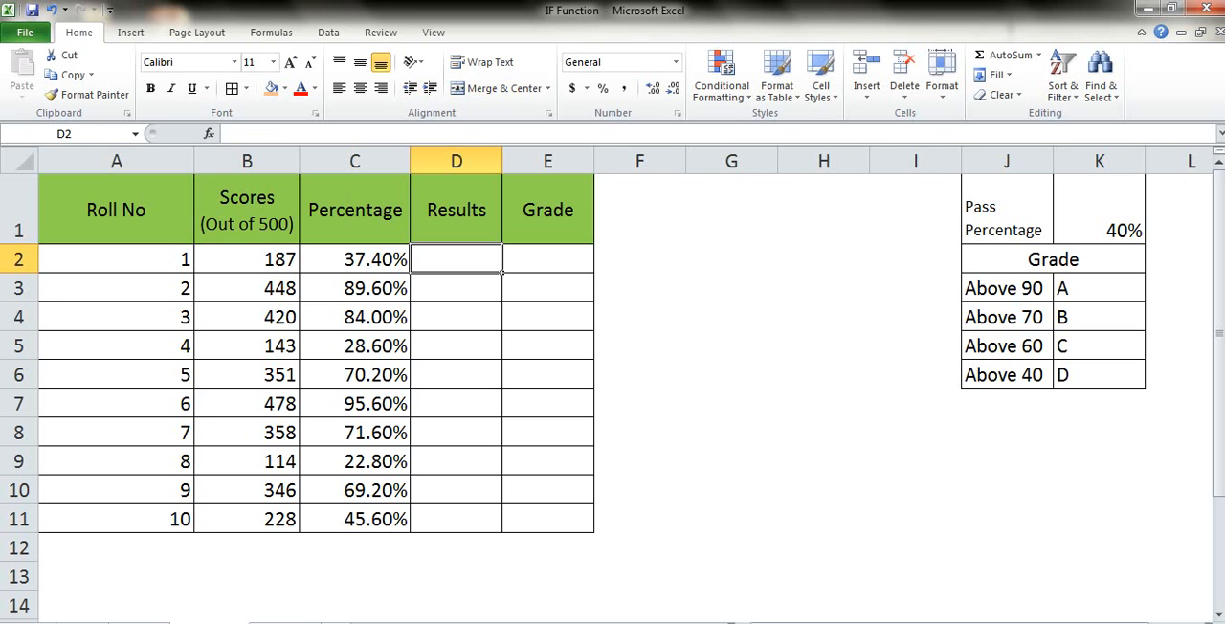
text(=if)
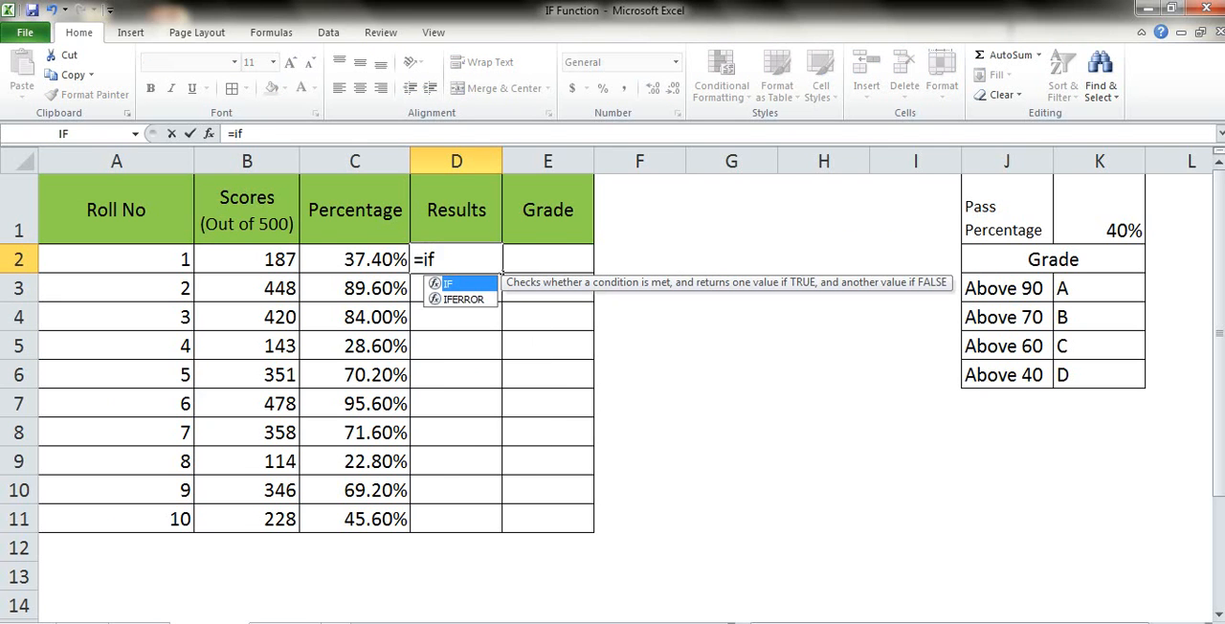
key(Tab)
key(Left)
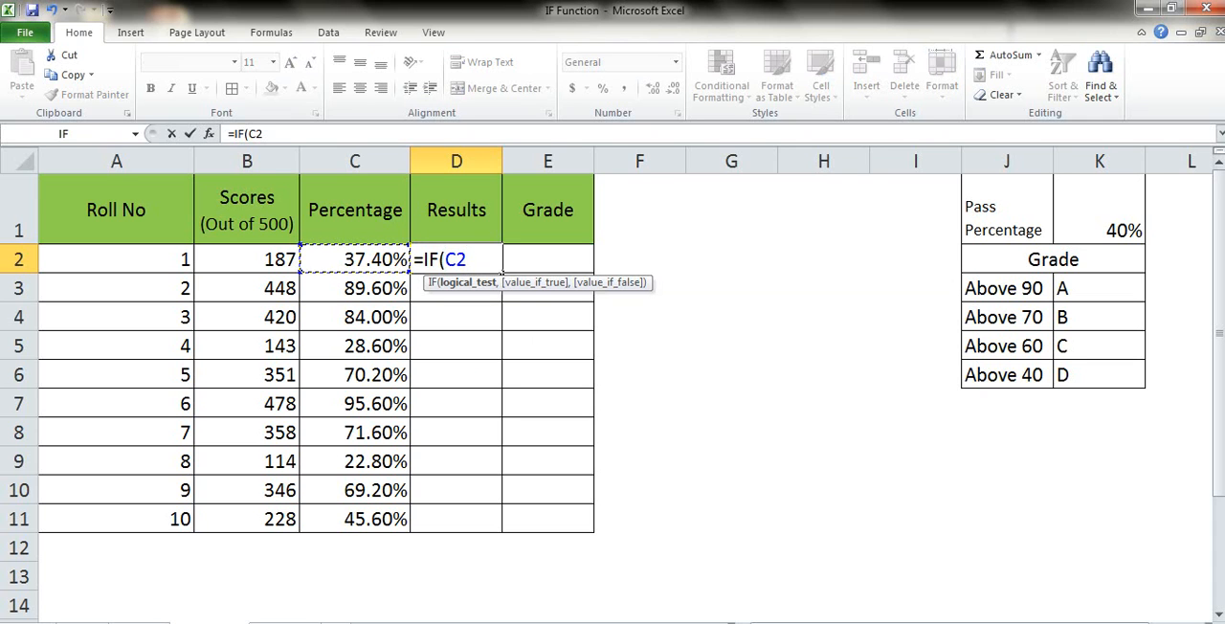
text(>.4,"Pa)
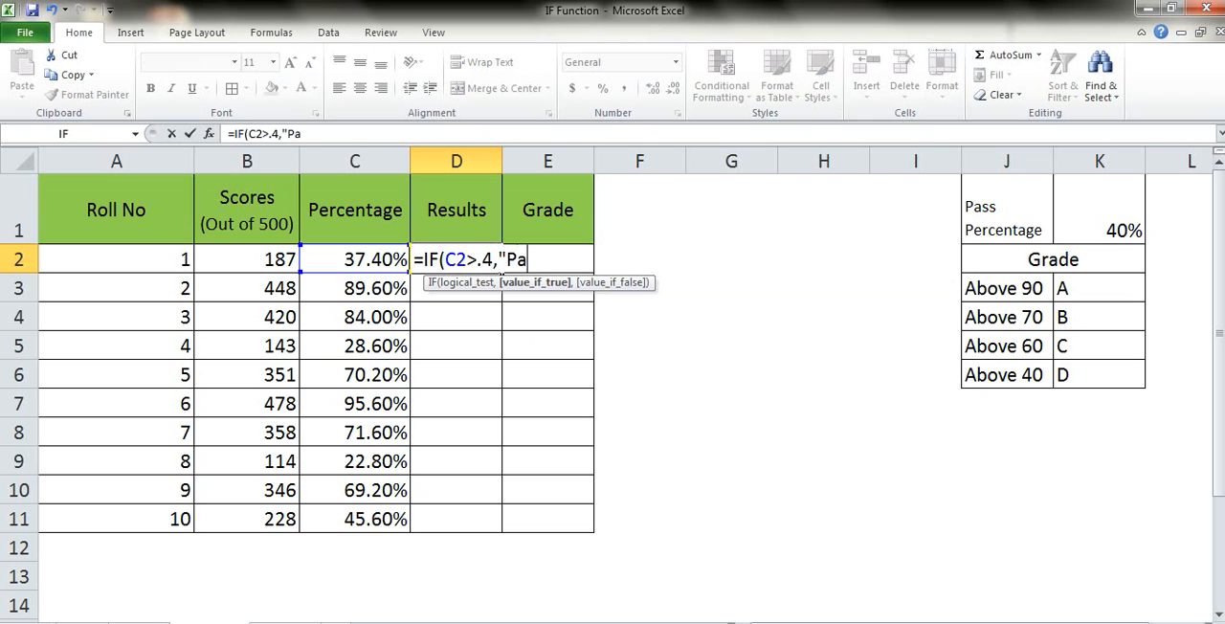
text(ss",)
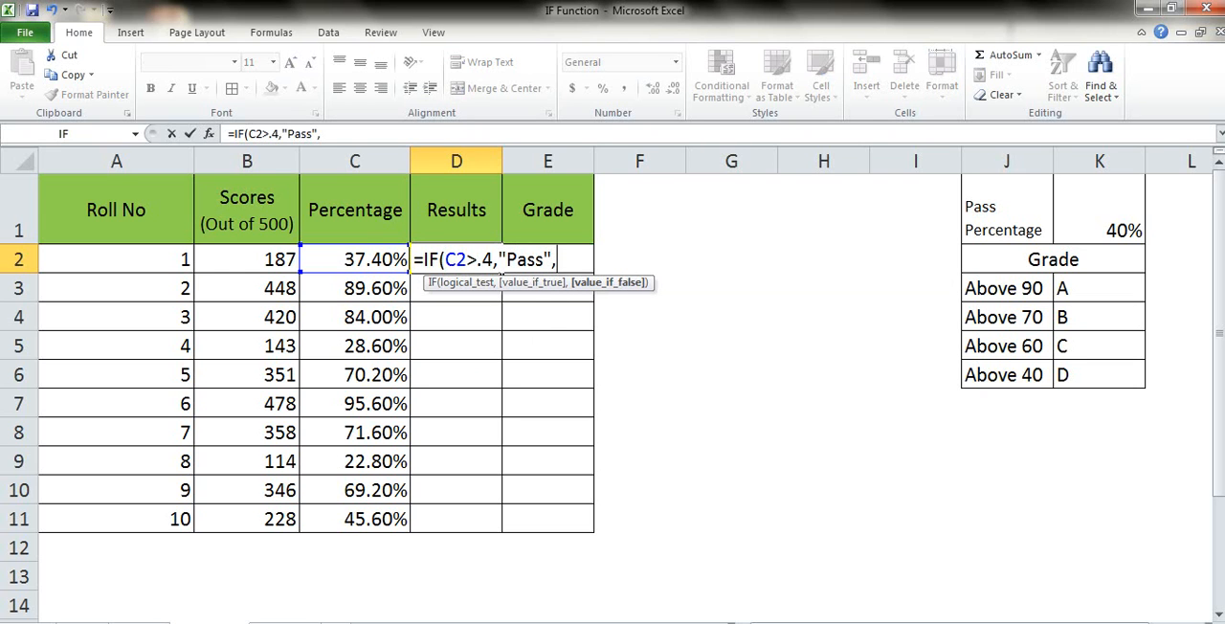
text("Fail")
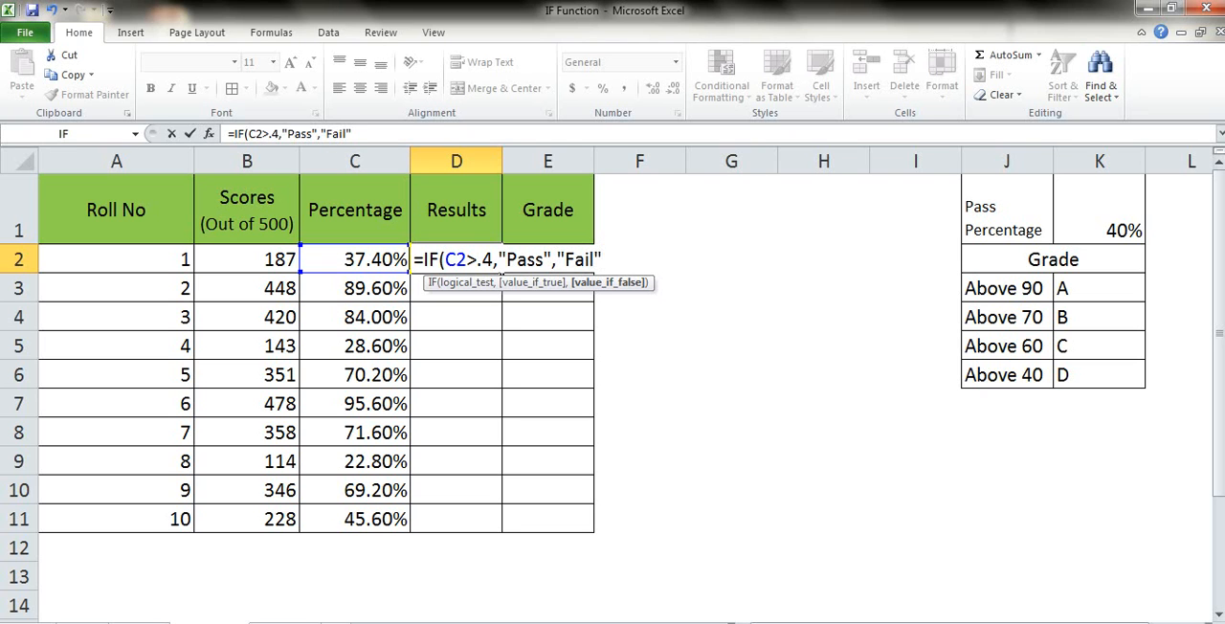
Complete the D2 formula with "Fail" as the value if false and enter it.
text())
key(Return)
Copy the Pass/Fail formula from D2 down the Results column through D11.
click(456, 259)
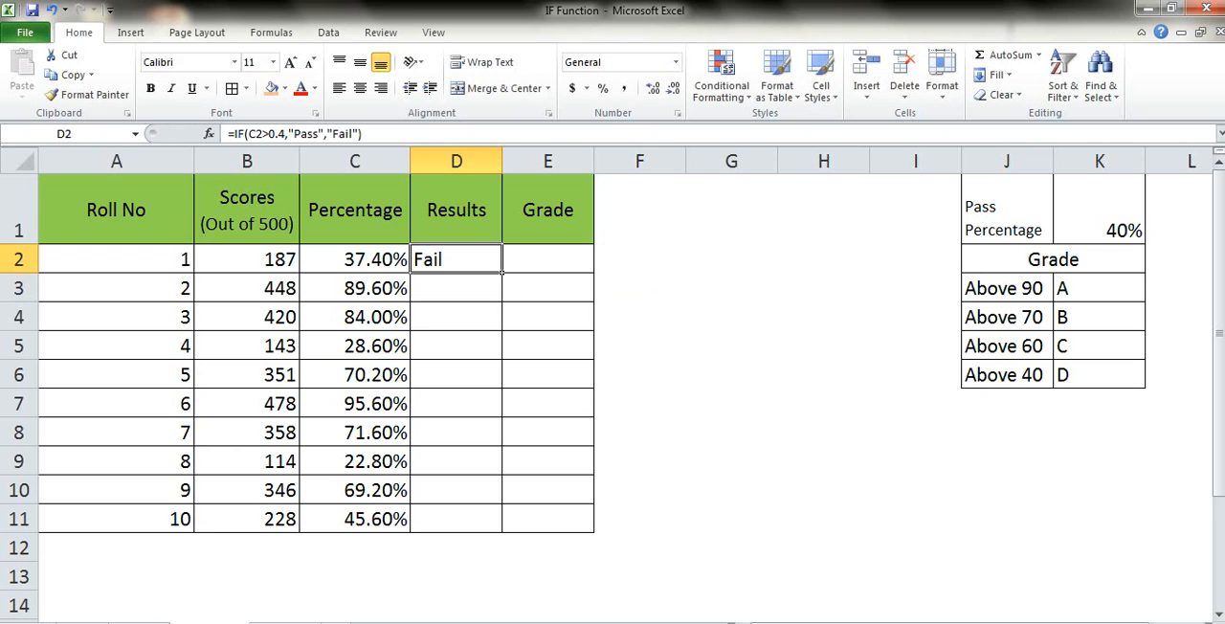
key(ctrl+c)
key(Left)
key(ctrl+Down)
key(Right)
key(ctrl+shift+Up)
key(Return)
key(ctrl+Up)
key(Down)
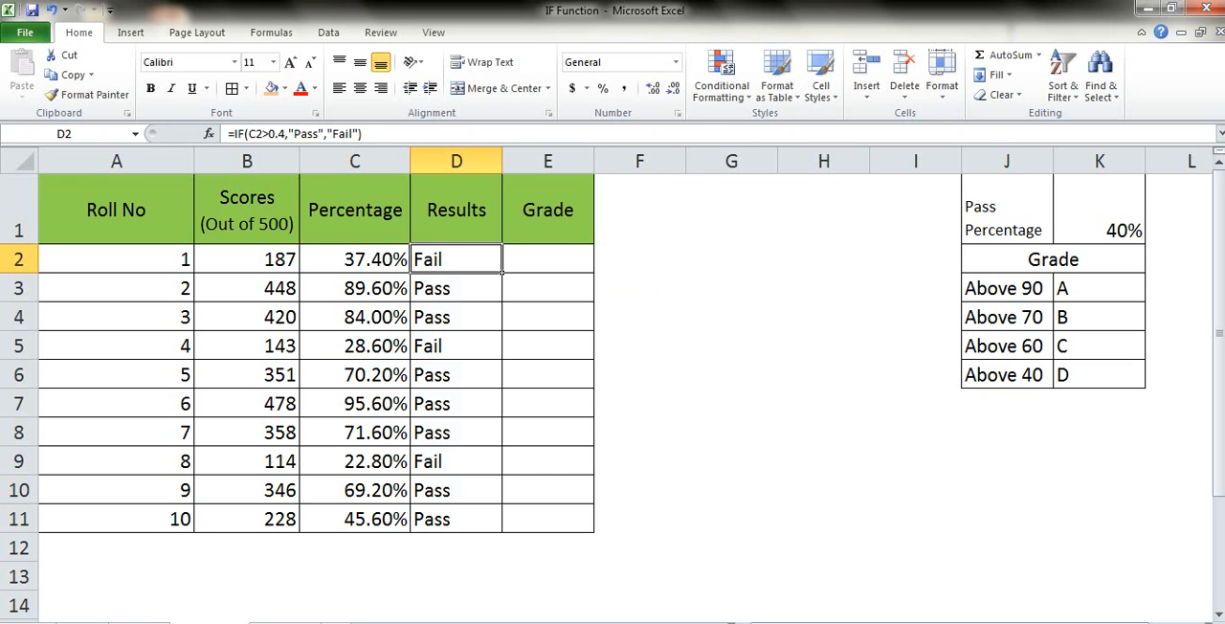
Begin an IF formula in E2 that returns "A" when C2>.9.
key(Right)
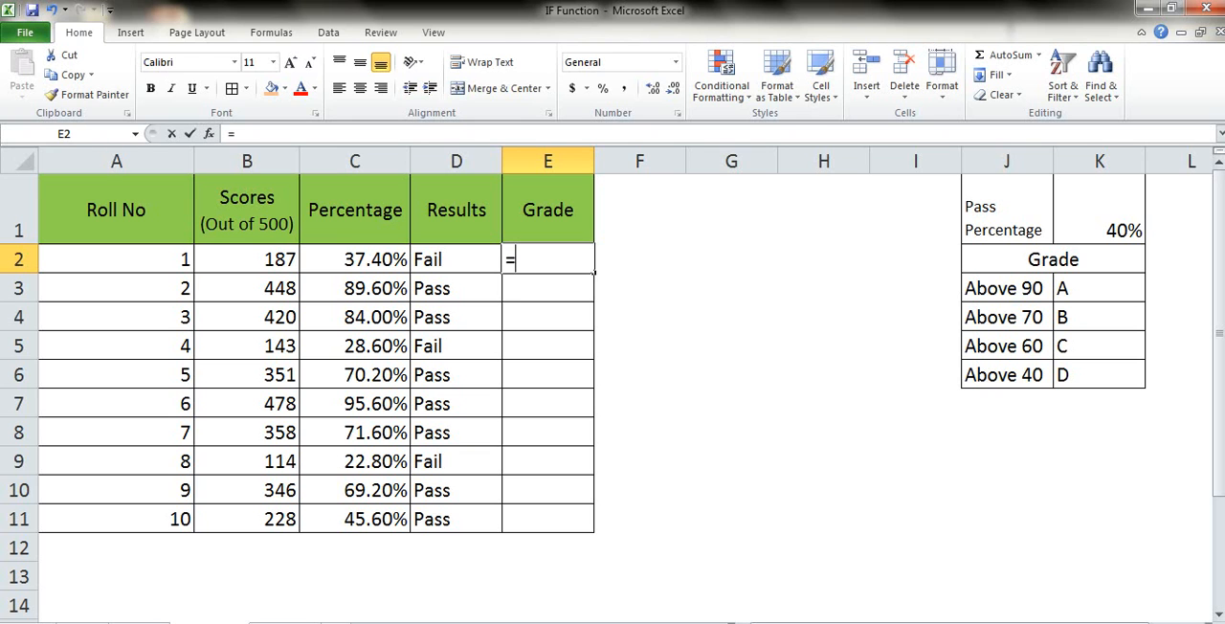
text(=If)
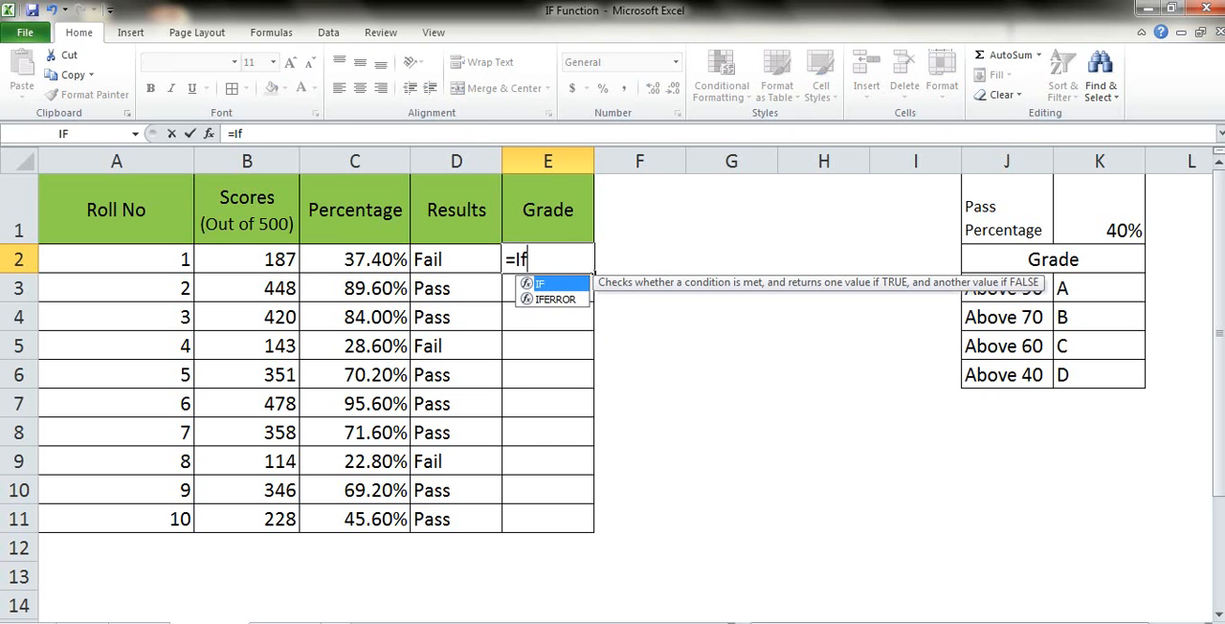
text(()
key(Left)
key(Left)
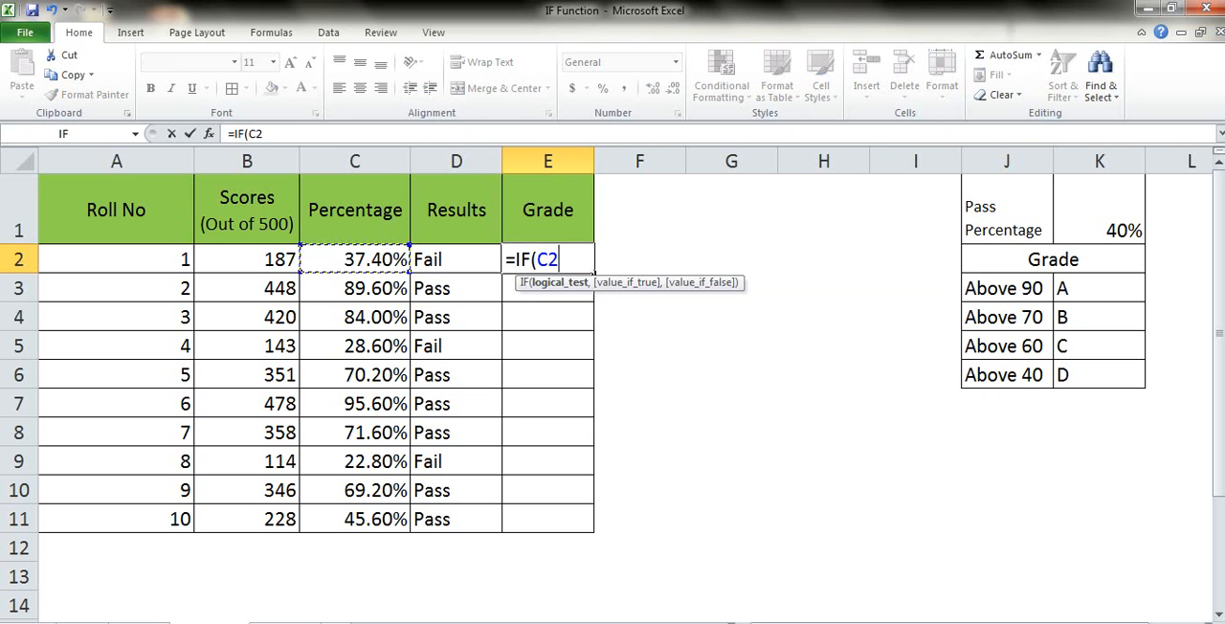
text(>.9,"A)
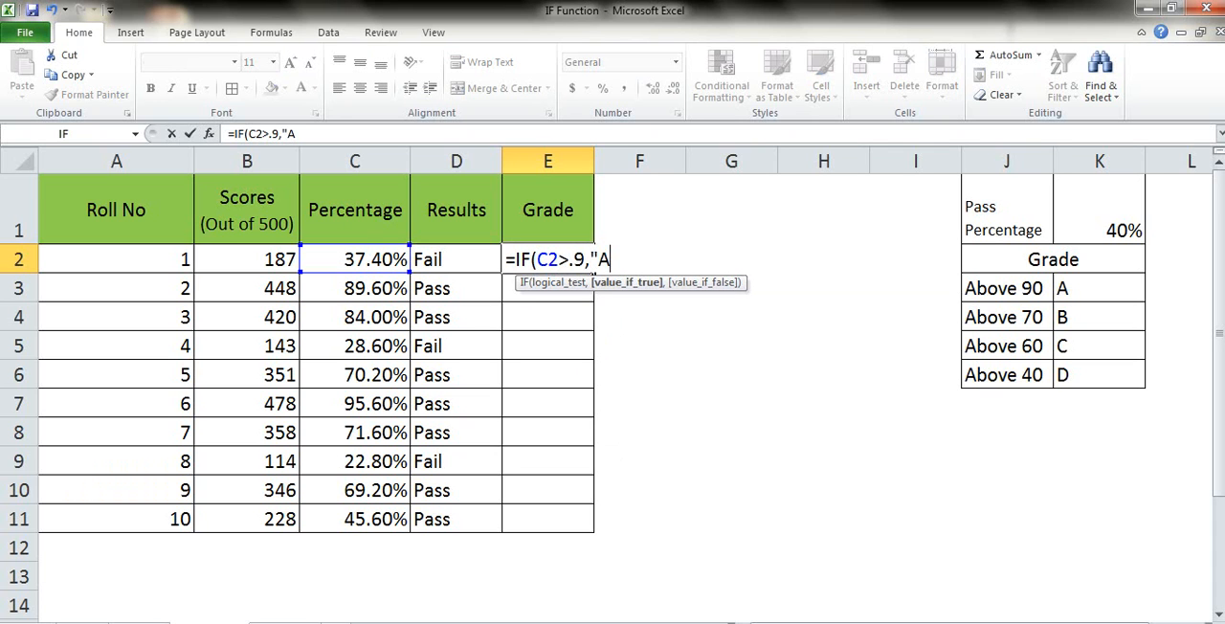
text(",)
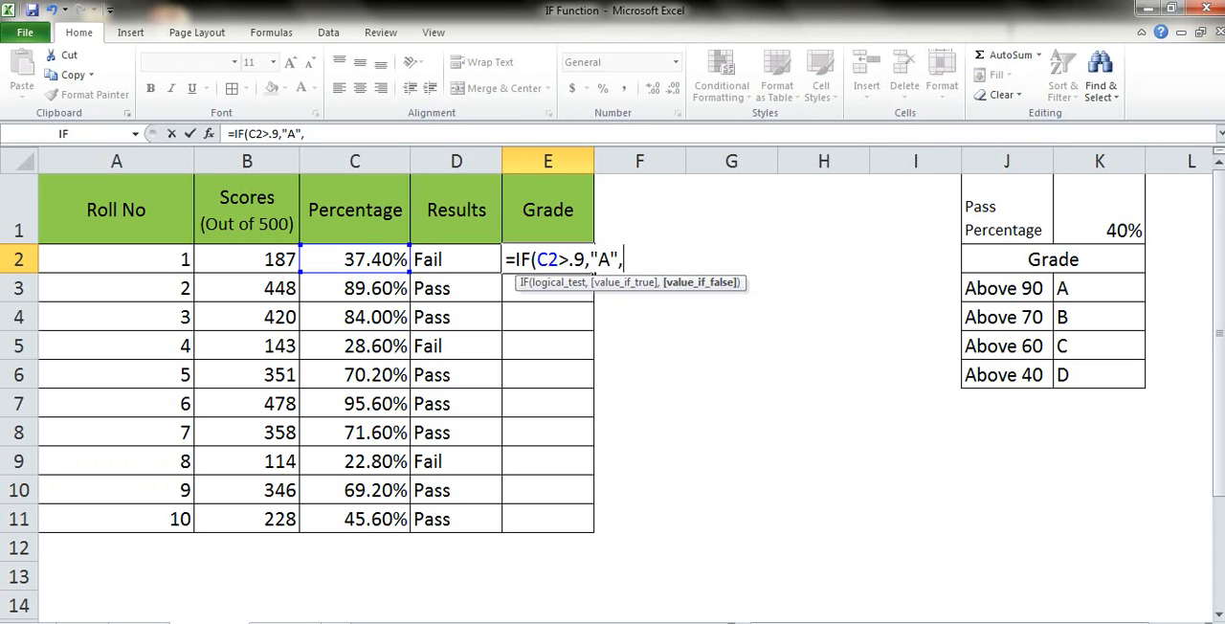
text(If()
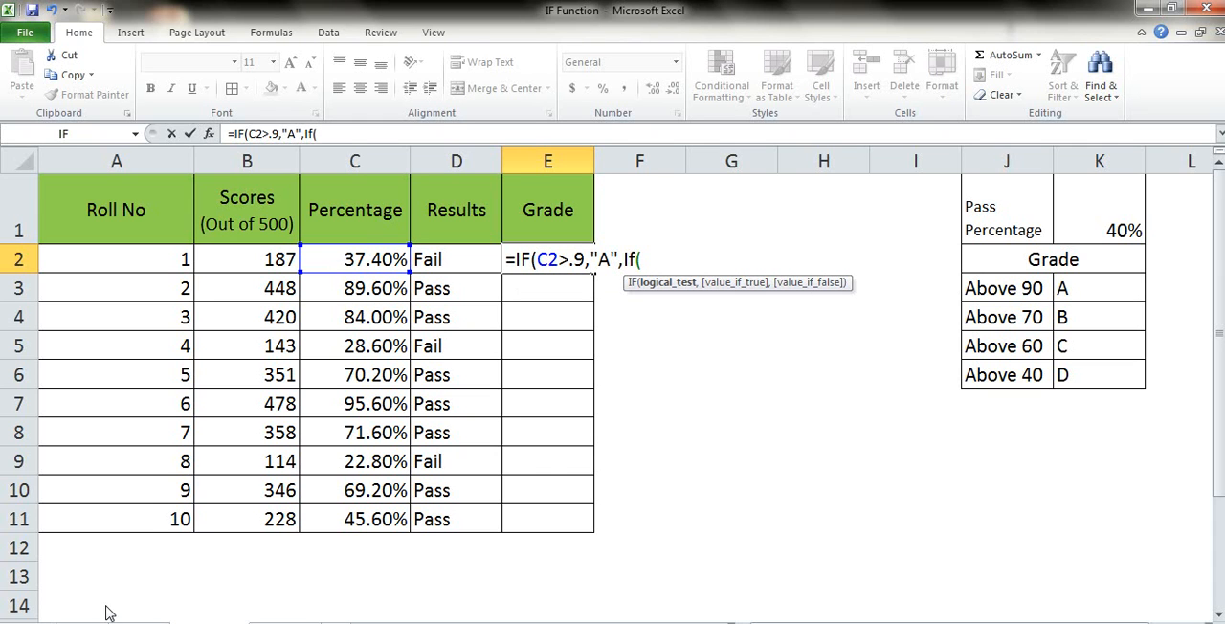
Nest a second IF in the E2 formula that returns "B" when C2>.7.
click(379, 254)
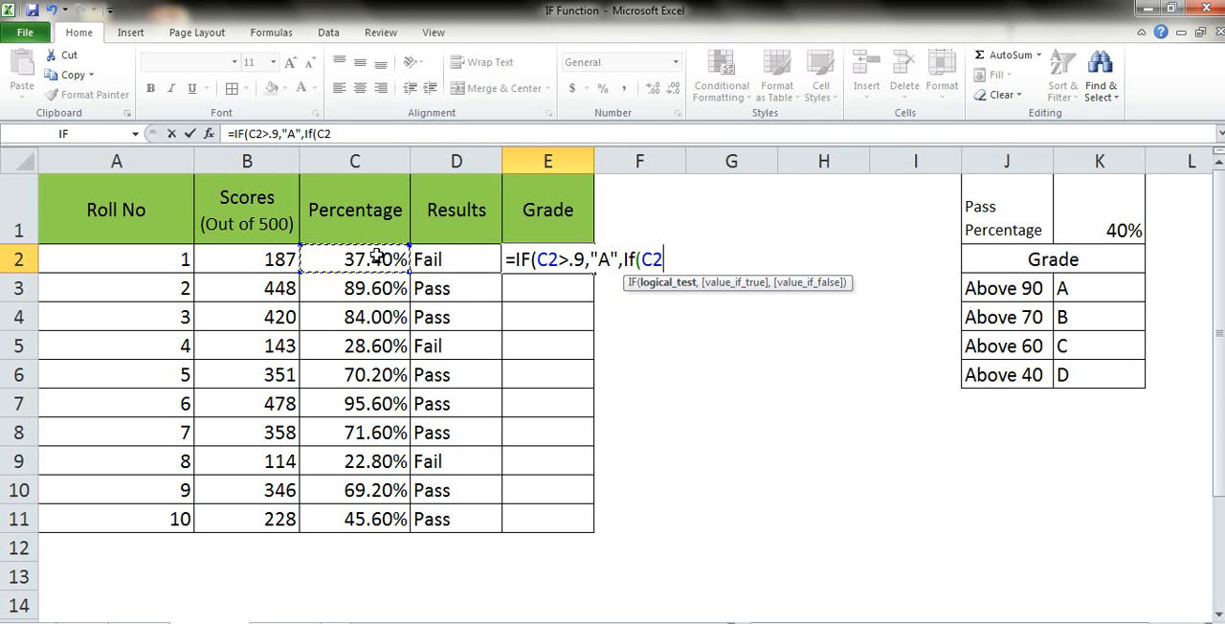
text(>.7,"B")
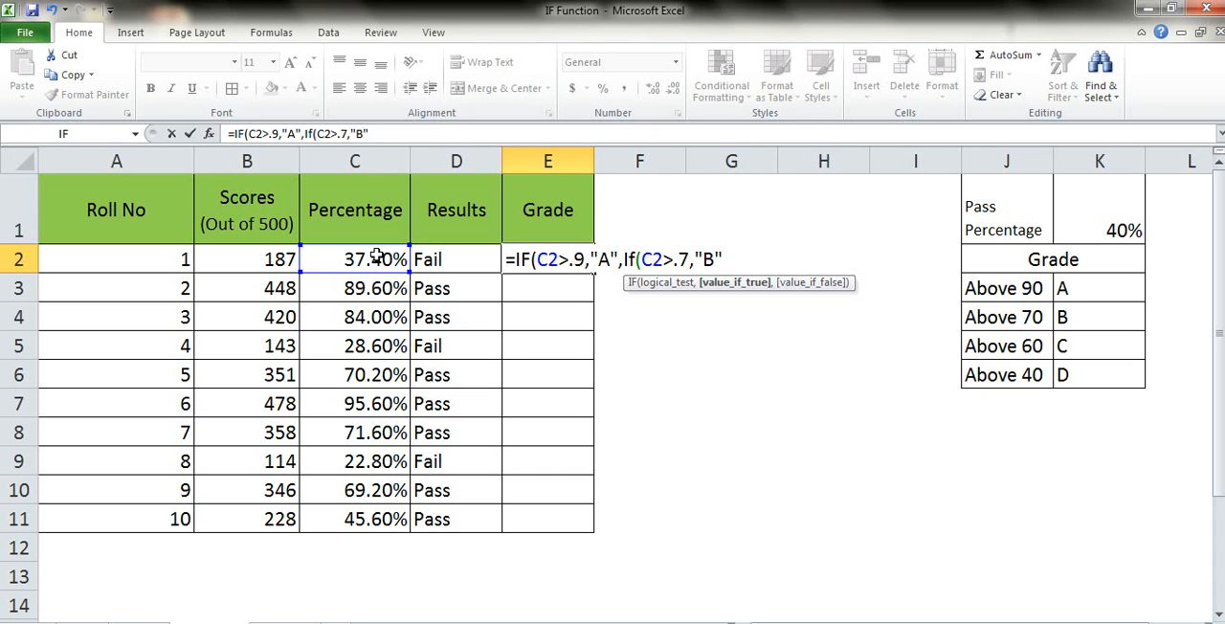
Nest a third IF in the E2 formula that returns "C" when C2>.6.
text(,If)
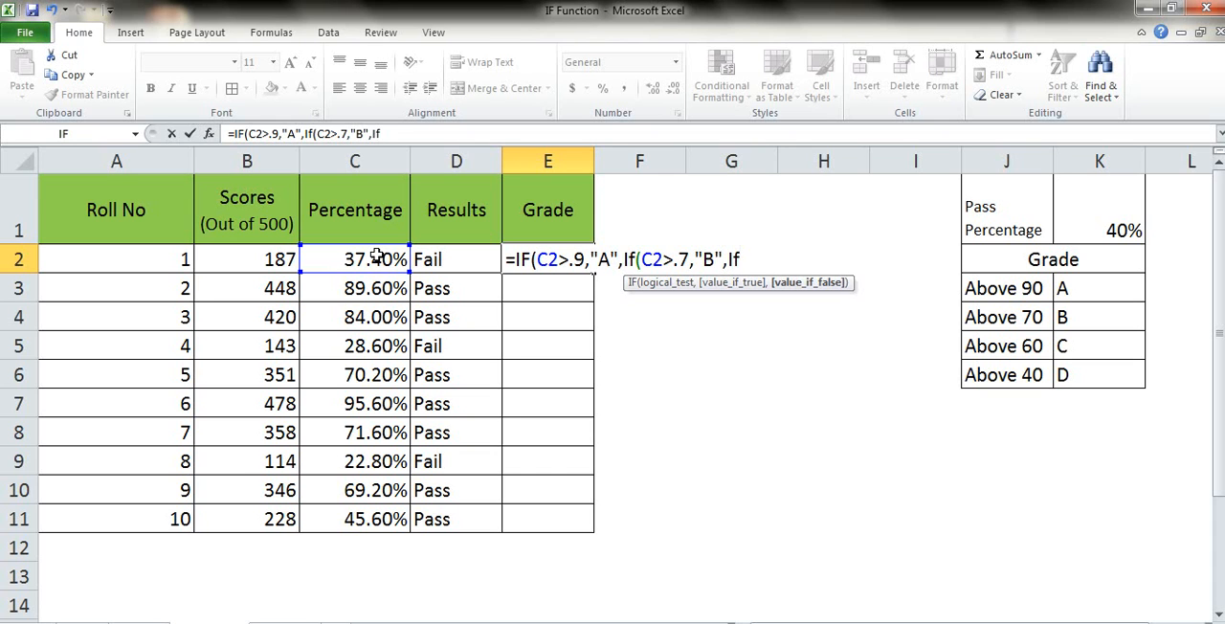
text(()
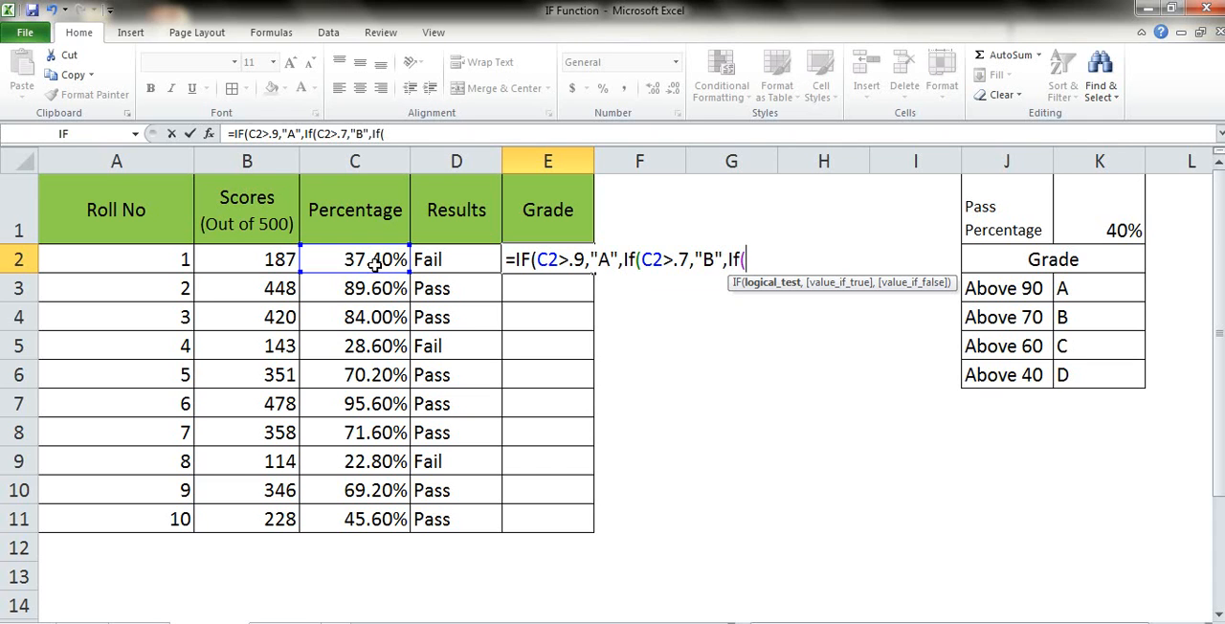
click(376, 266)
text(>.6,"C",)
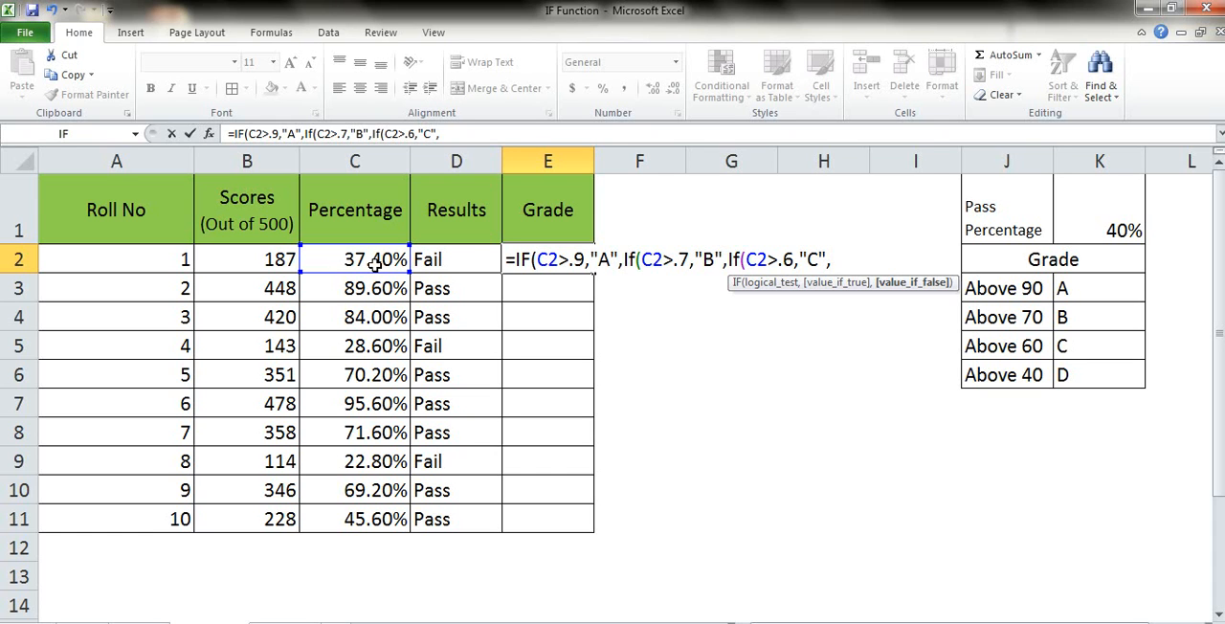
Nest a fourth IF in the E2 formula that returns "D" when C2>.4.
text(If()
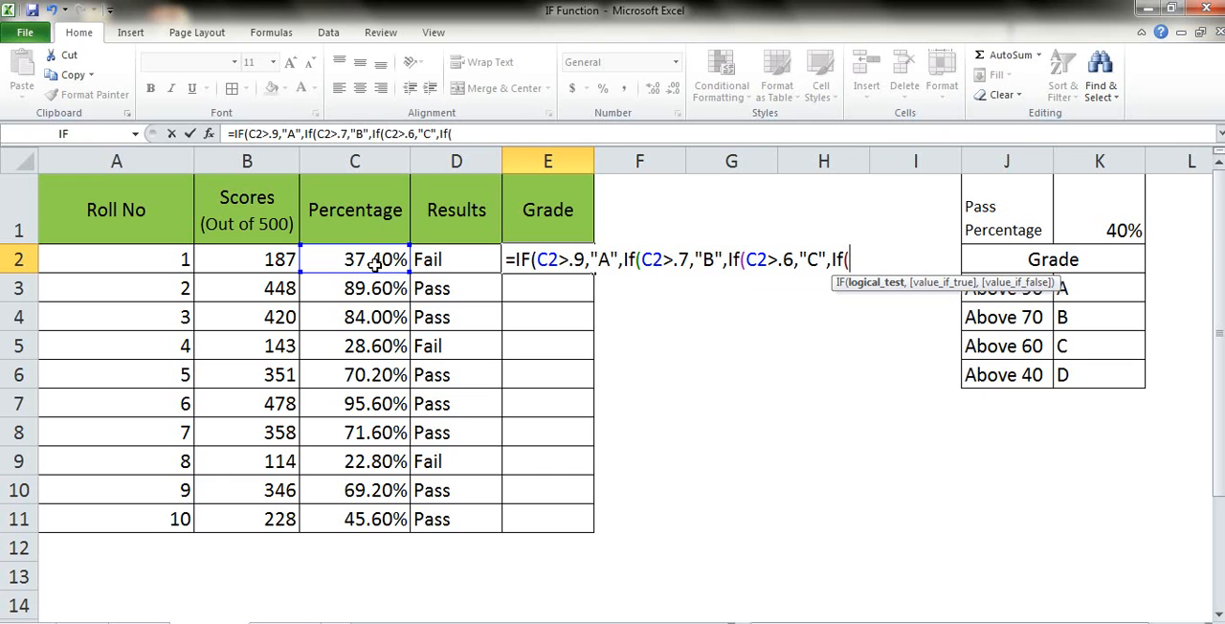
click(375, 264)
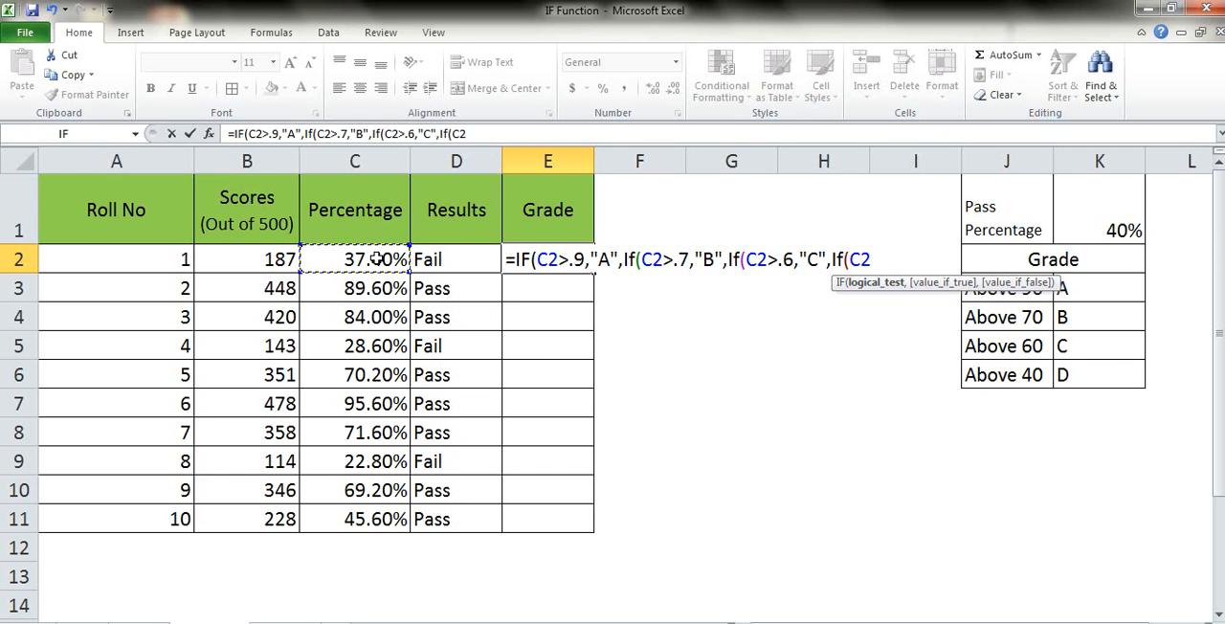
text(>.)
text(4,"D")
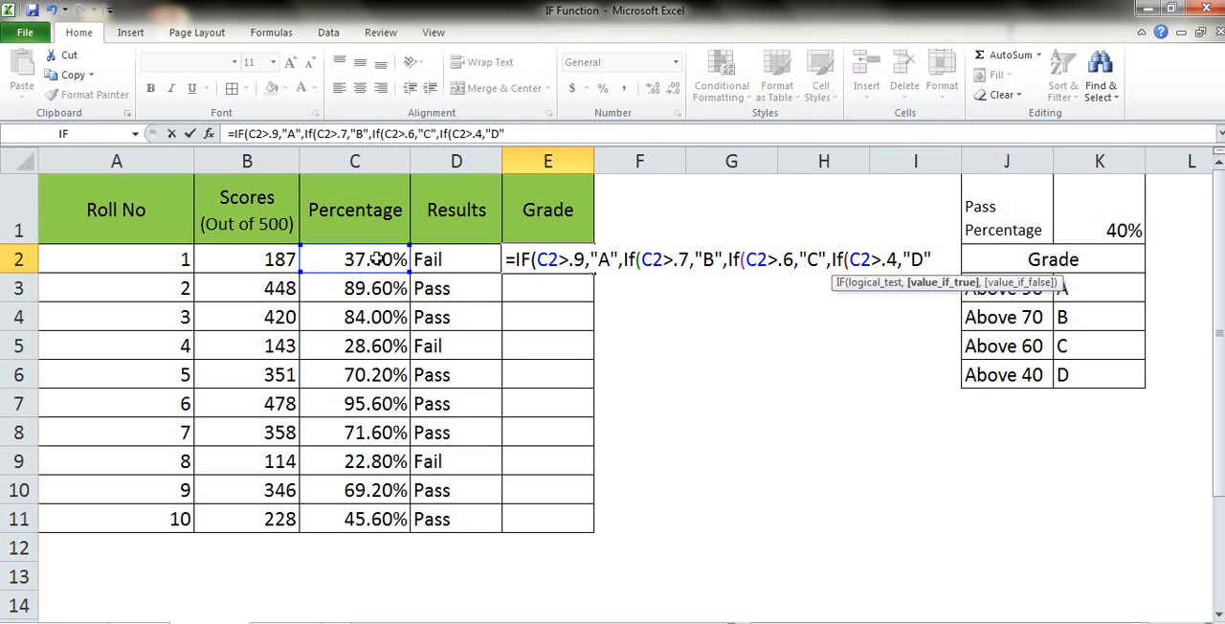
text(,"F)
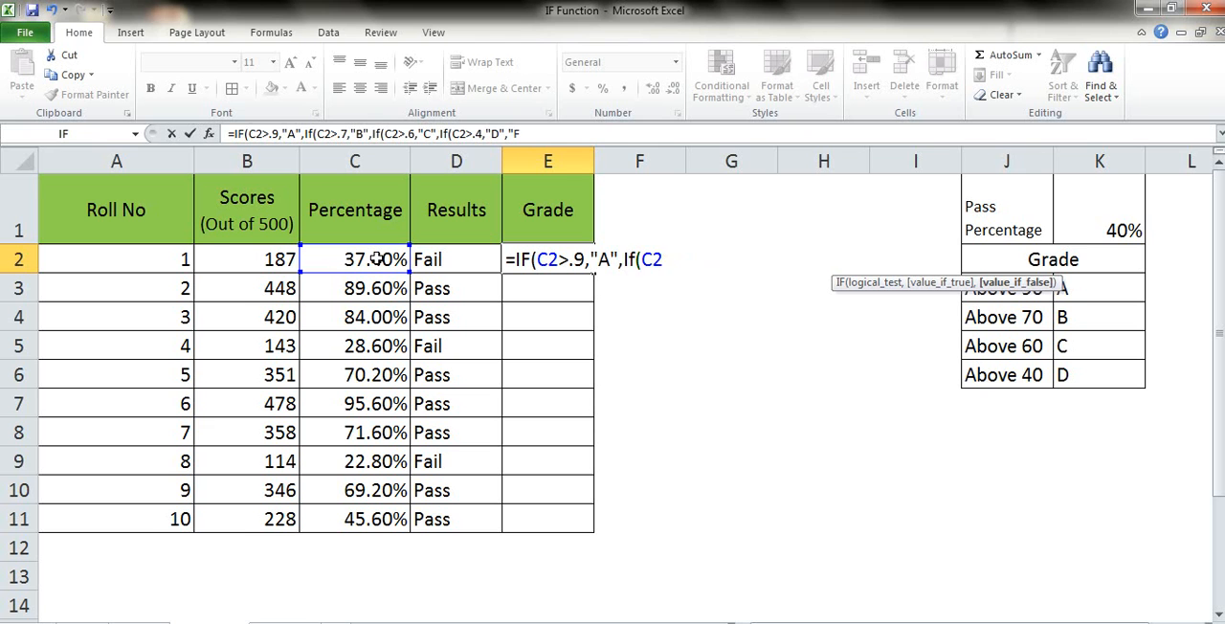
Add "Fail" as the final value if false in E2 and enter the formula, accepting the proposed closing-bracket correction.
text(ail"))
key(Return)
key(Return)
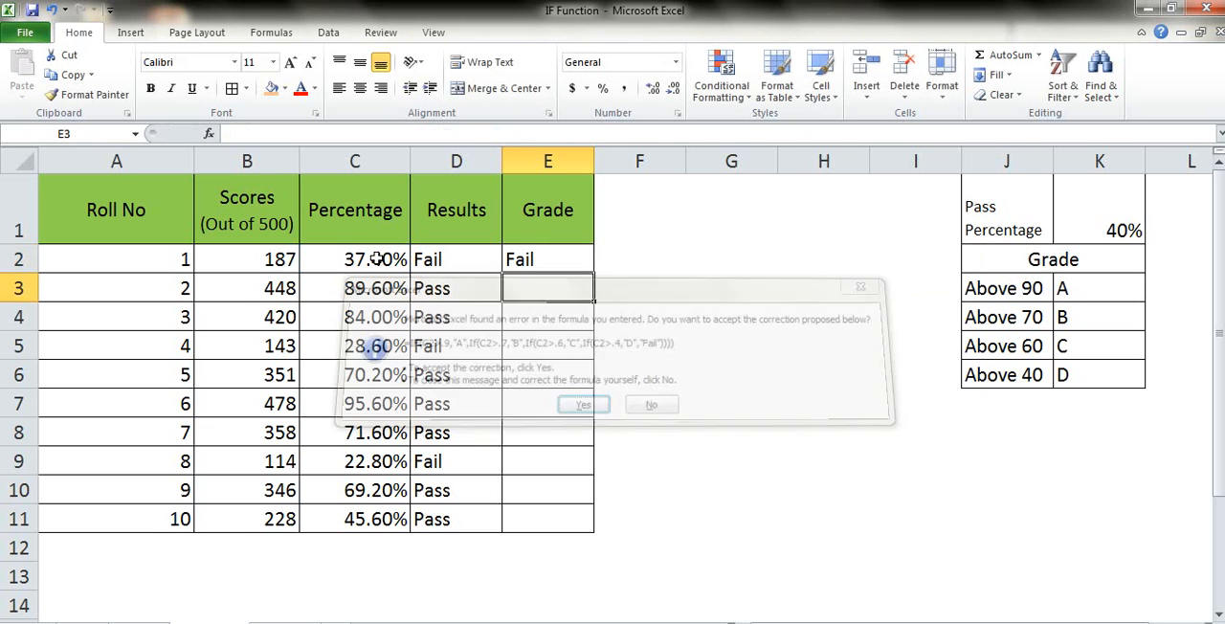
Copy the nested grade formula from E2 down the Grade column through E11, and return to cell A1.
key(Up)
key(ctrl+c)
key(Left)
key(ctrl+Down)
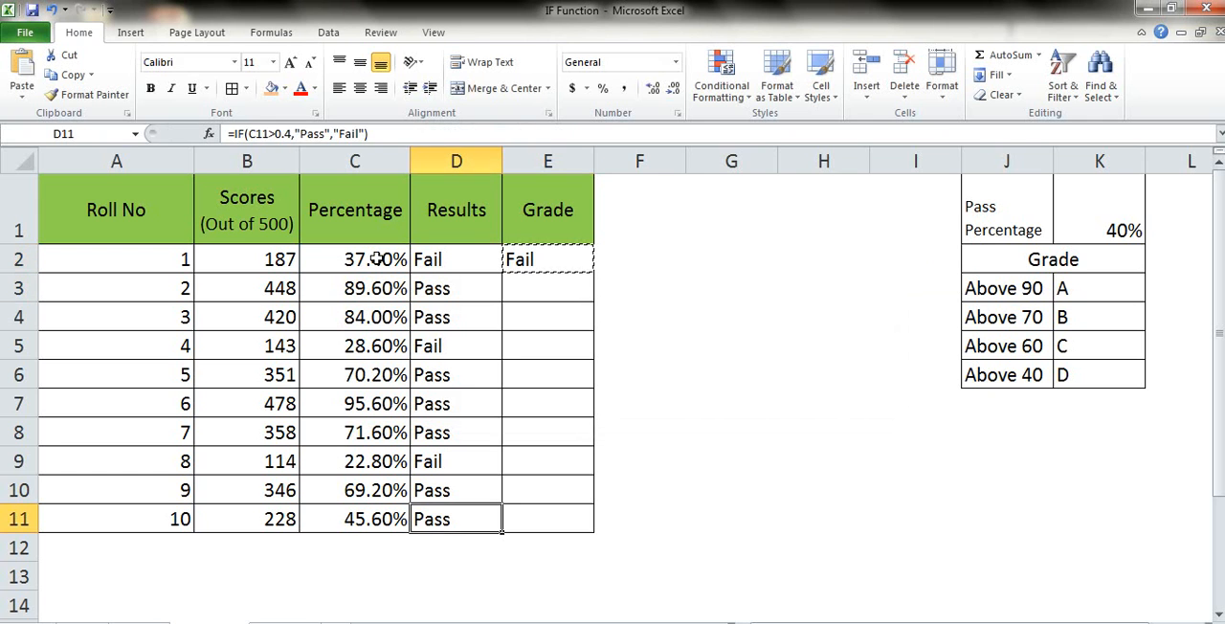
key(Right)
key(ctrl+shift+Up)
key(ctrl+v)
key(ctrl+Up)
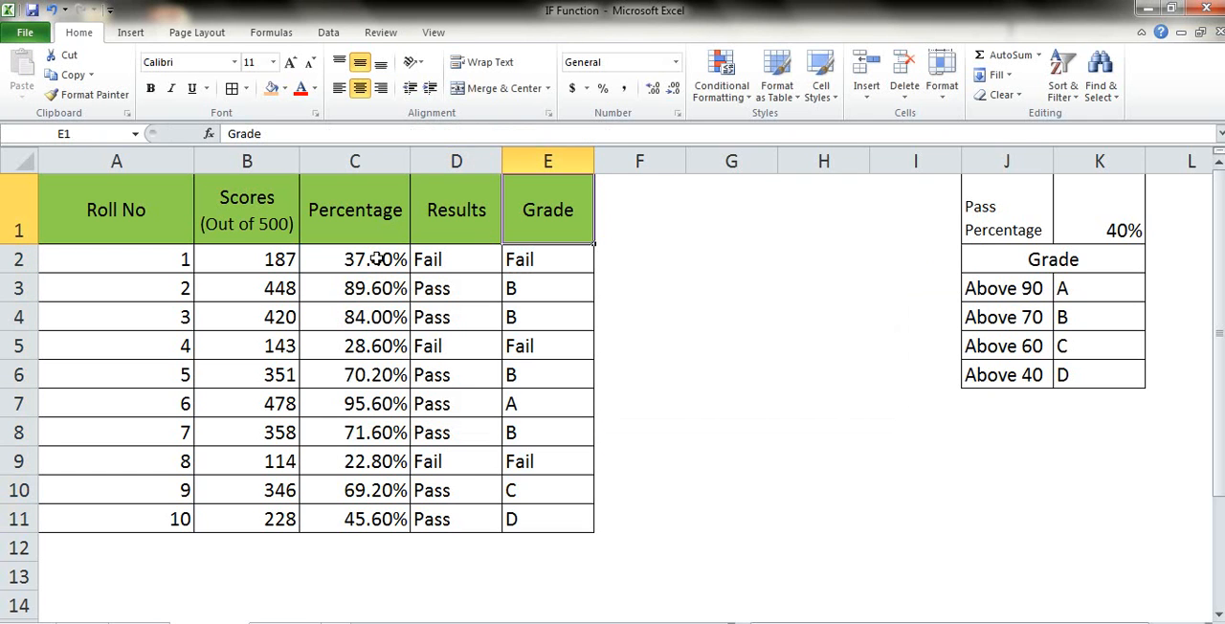
key(ctrl+Left)
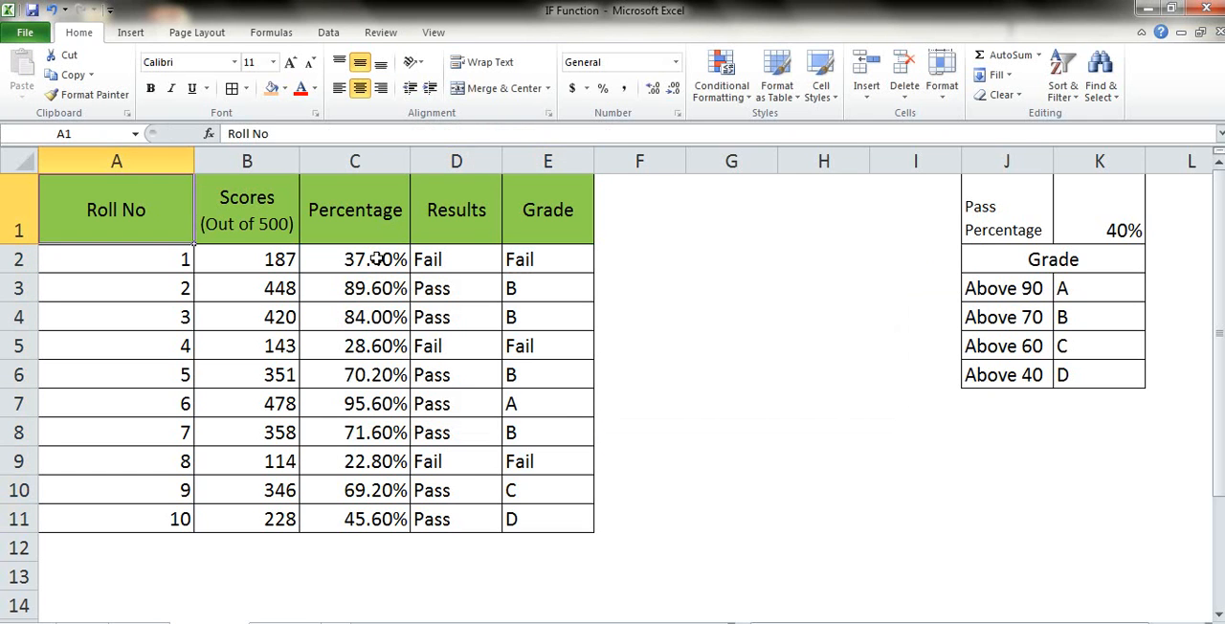